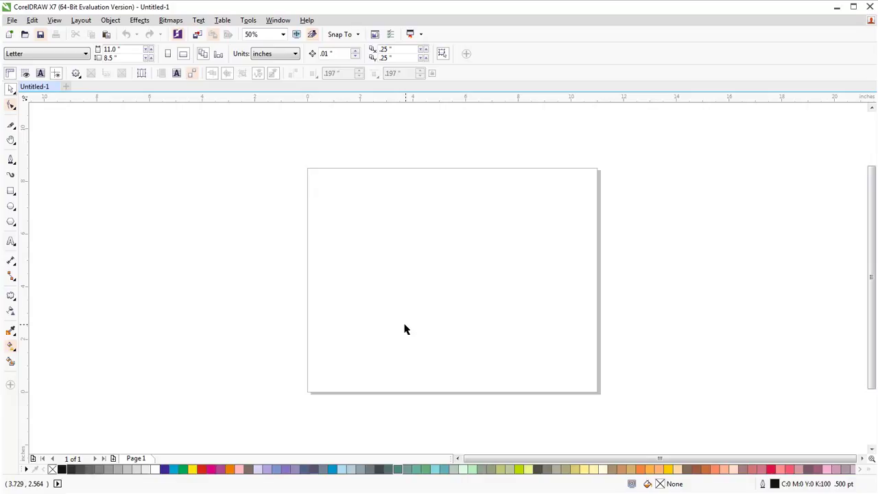
# Step: Draw a circle about 2.2 inches wide in the page's upper left and duplicate it twice into a row of three overlapping circles
pyautogui.click(11, 206)
pyautogui.moveTo(325, 210); pyautogui.dragTo(384, 255)
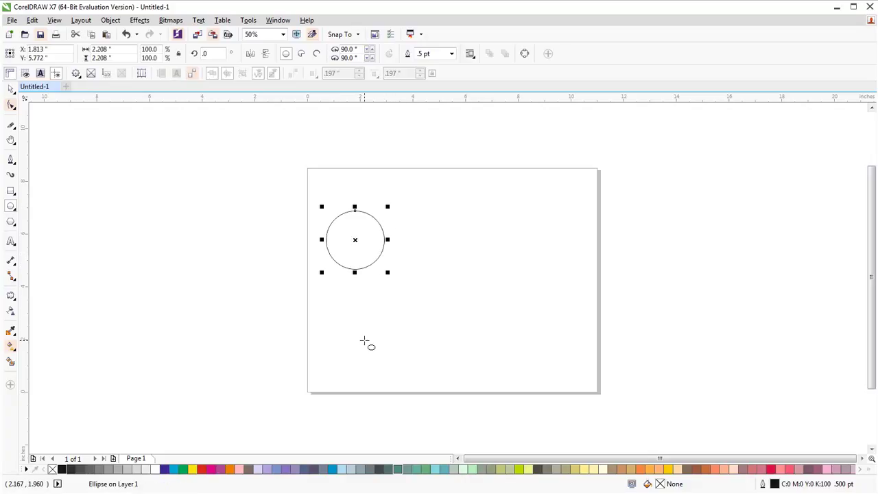
pyautogui.hotkey('ctrl', 'd')
pyautogui.press('space')
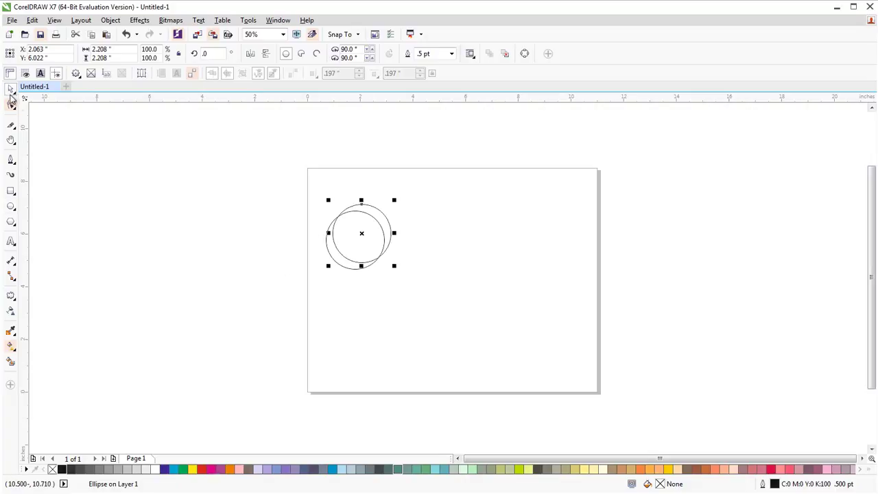
pyautogui.moveTo(359, 233); pyautogui.dragTo(392, 244)
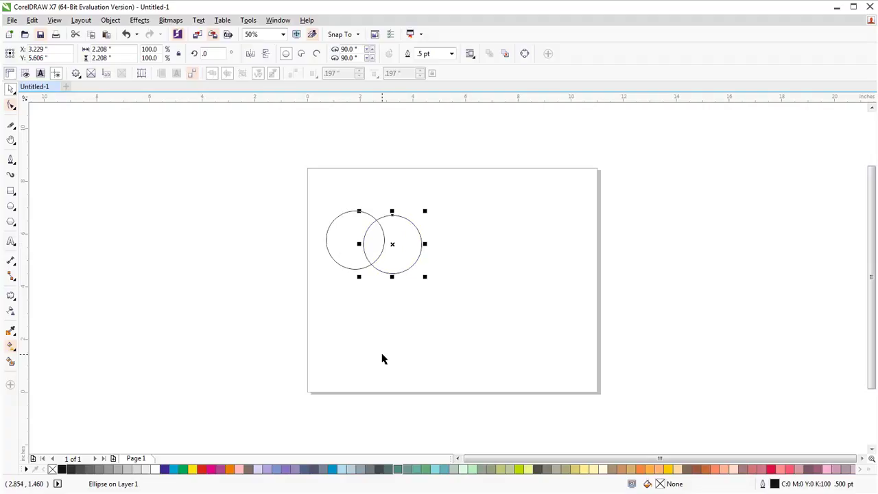
pyautogui.hotkey('ctrl', 'd')
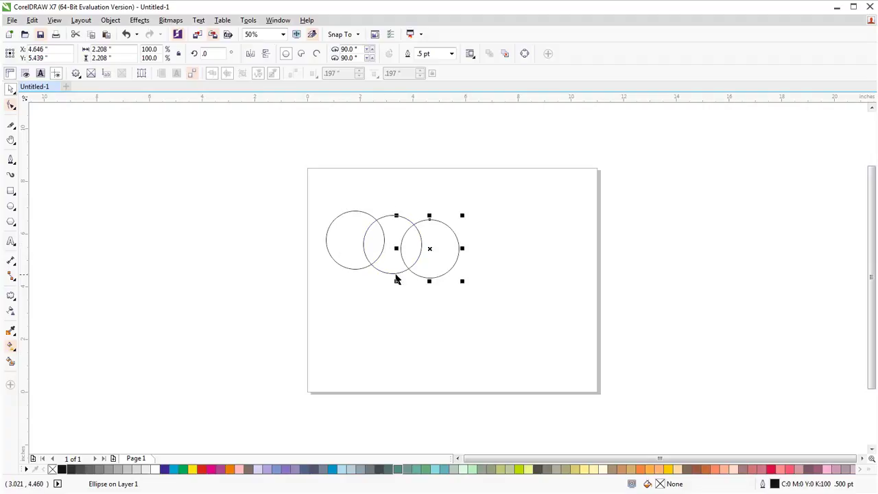
# Step: Align the three circles by their top edges
pyautogui.moveTo(316, 198); pyautogui.dragTo(471, 282)
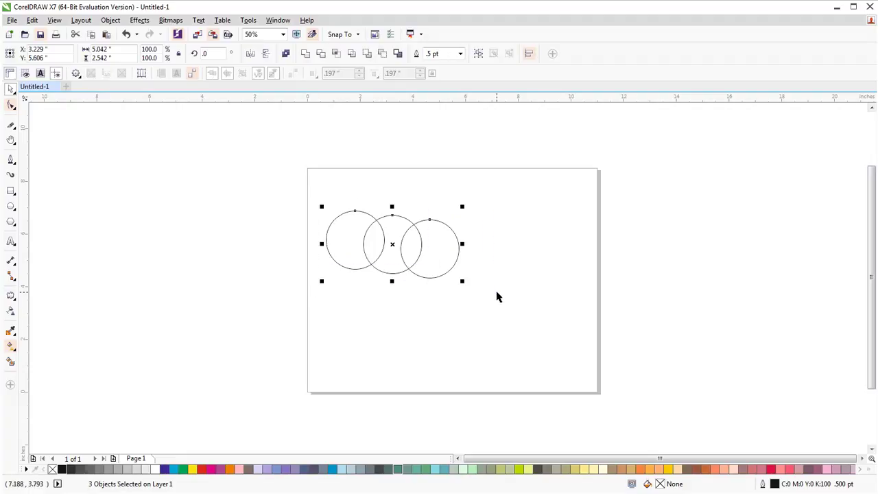
pyautogui.click(527, 55)
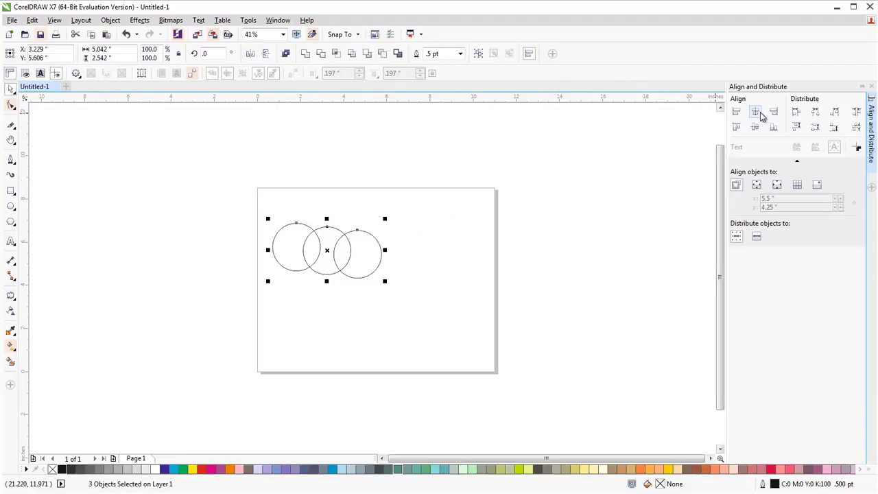
pyautogui.click(736, 126)
pyautogui.click(472, 309)
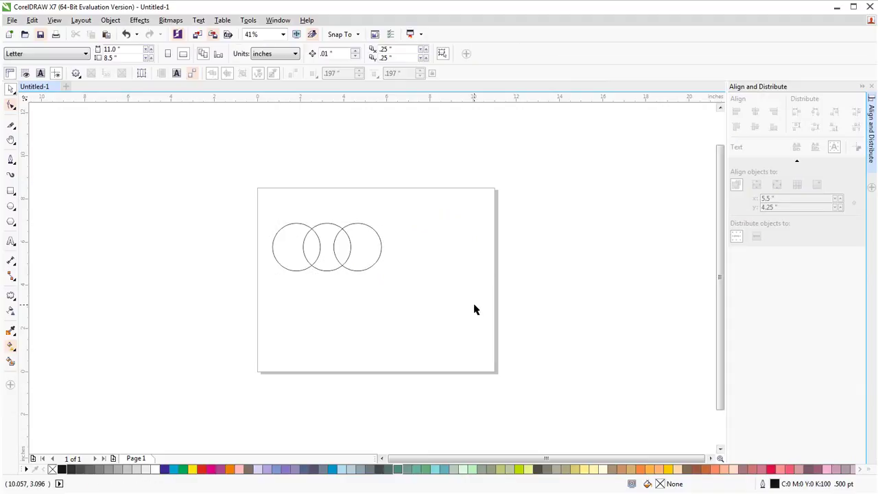
# Step: Copy two of the circles into a second row beneath the first, centred between the three upper circles
pyautogui.moveTo(403, 216); pyautogui.dragTo(297, 293)
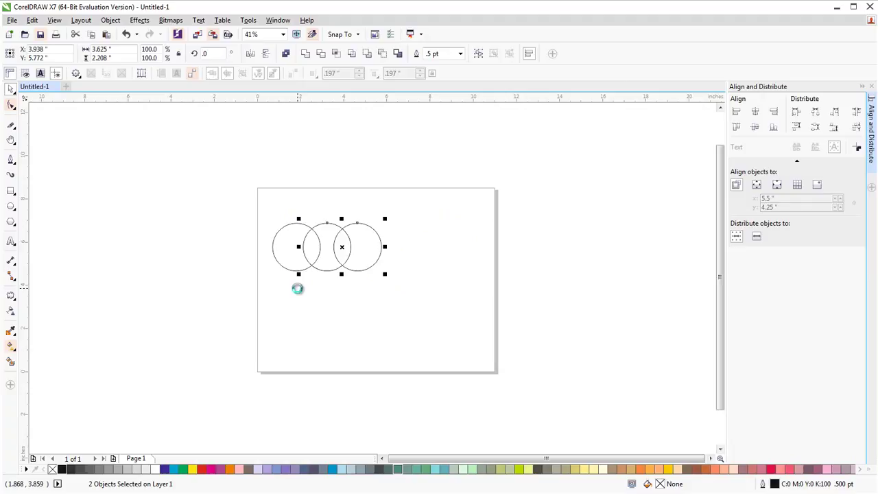
pyautogui.moveTo(319, 268); pyautogui.dragTo(312, 300)
pyautogui.click(213, 334)
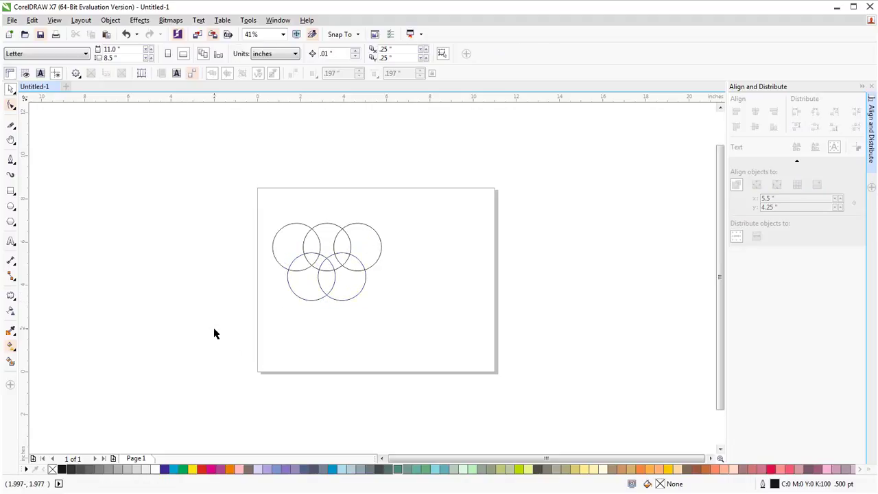
# Step: Move all five circles to the middle of the page and set their outline width to 12 pt
pyautogui.moveTo(248, 214); pyautogui.dragTo(403, 290)
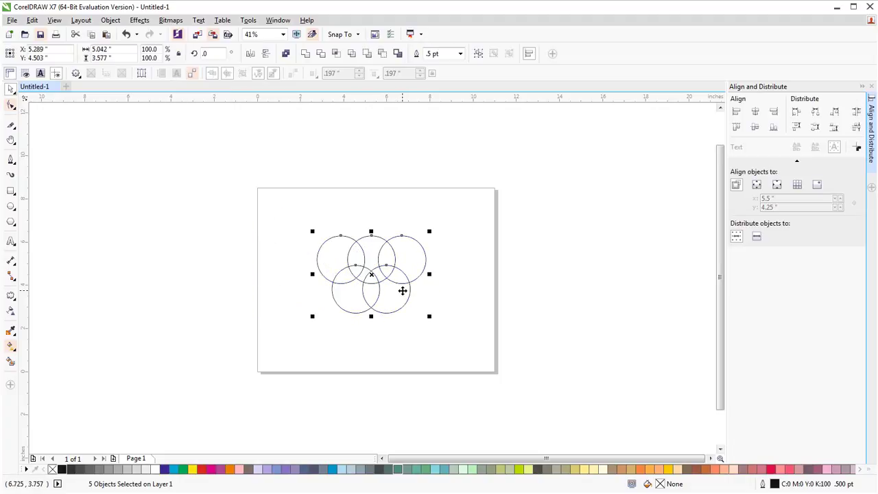
pyautogui.click(460, 53)
pyautogui.click(441, 156)
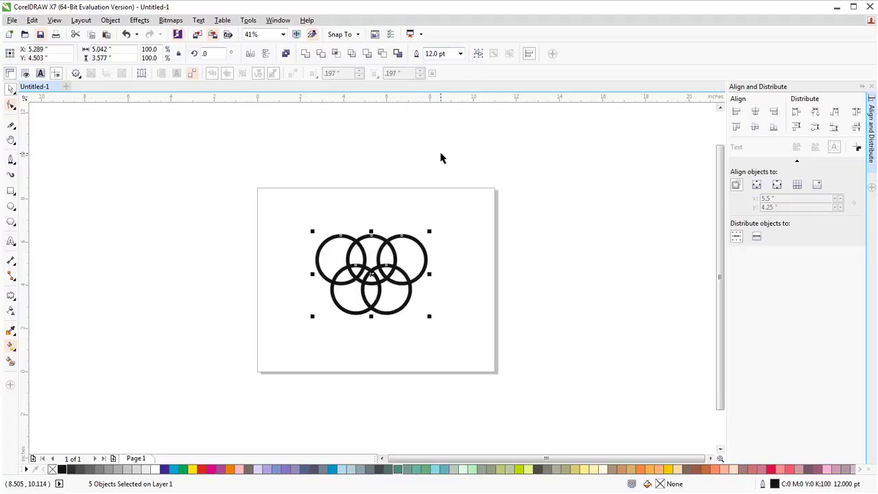
# Step: Spread the five rings by moving the outer upper rings outward and repositioning the two lower rings beneath them
pyautogui.click(545, 198)
pyautogui.moveTo(321, 257)
pyautogui.mouseDown()
pyautogui.moveTo(313, 253)
pyautogui.moveTo(312, 263)
pyautogui.mouseUp()
pyautogui.moveTo(425, 264); pyautogui.dragTo(437, 264)
pyautogui.click(457, 334)
pyautogui.moveTo(389, 299); pyautogui.dragTo(355, 300)
pyautogui.moveTo(320, 257); pyautogui.dragTo(325, 261)
pyautogui.click(199, 269)
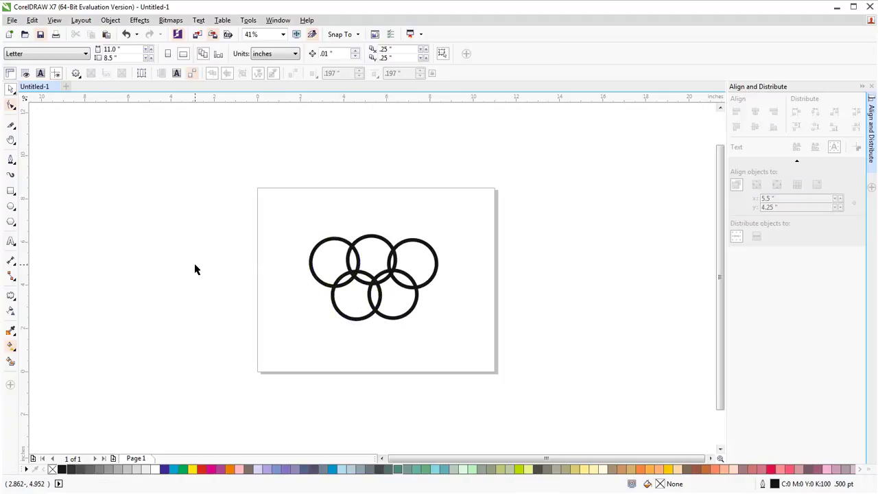
# Step: Align the three upper rings by their top edges, and the two lower rings likewise
pyautogui.moveTo(278, 214); pyautogui.dragTo(448, 296)
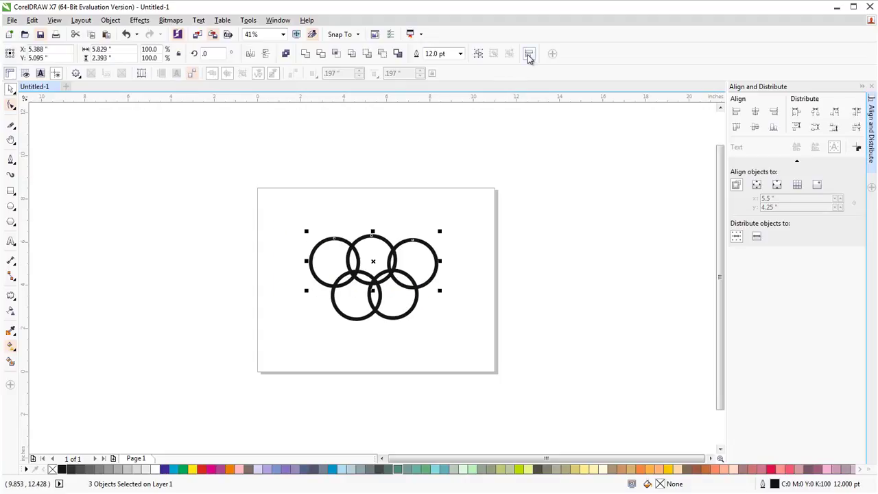
pyautogui.moveTo(739, 129)
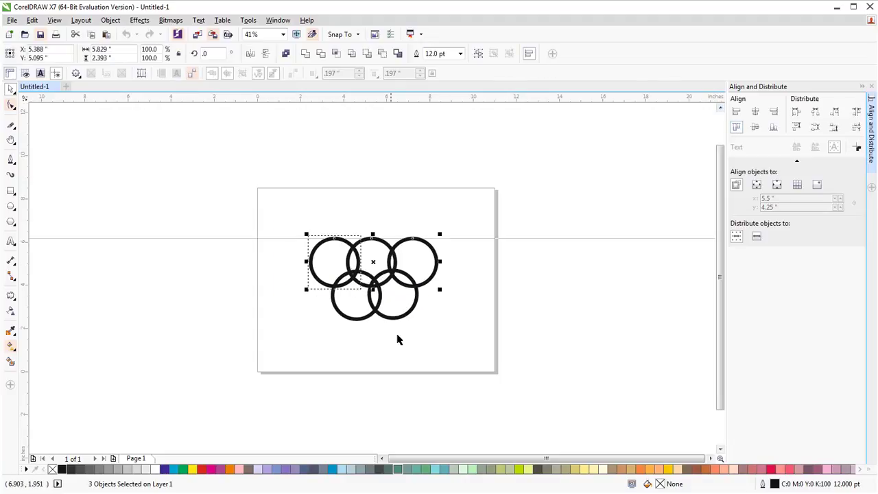
pyautogui.moveTo(275, 337); pyautogui.dragTo(450, 269)
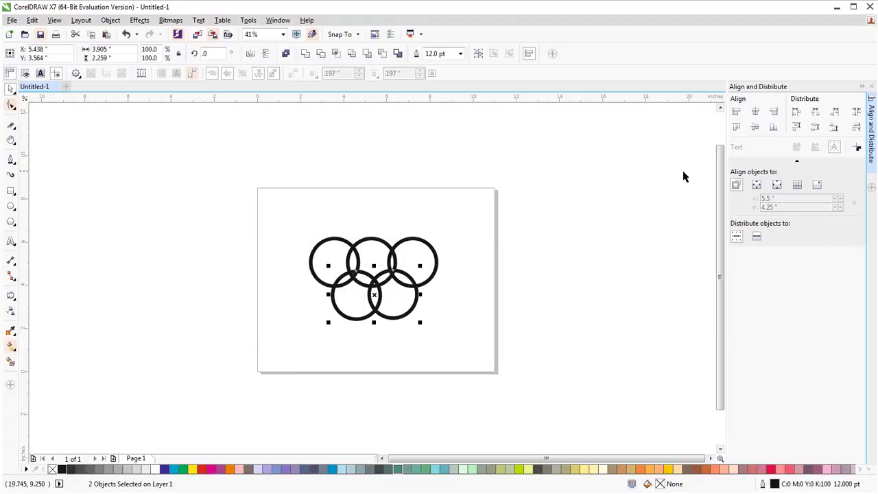
pyautogui.click(737, 128)
pyautogui.click(501, 361)
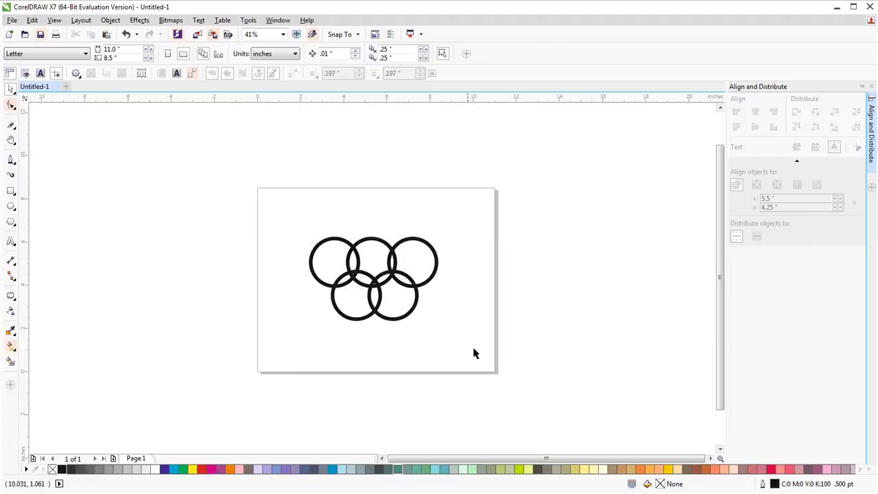
# Step: Colour the upper rings' outlines red, light blue (C60 M40 Y0 K0) and green (C60 M0 Y60 K20) from left to right
pyautogui.click(316, 274)
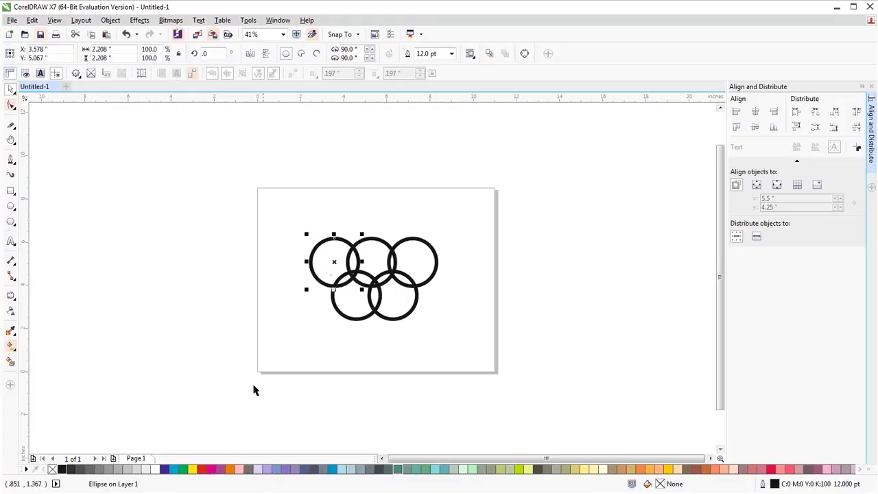
pyautogui.rightClick(201, 469)
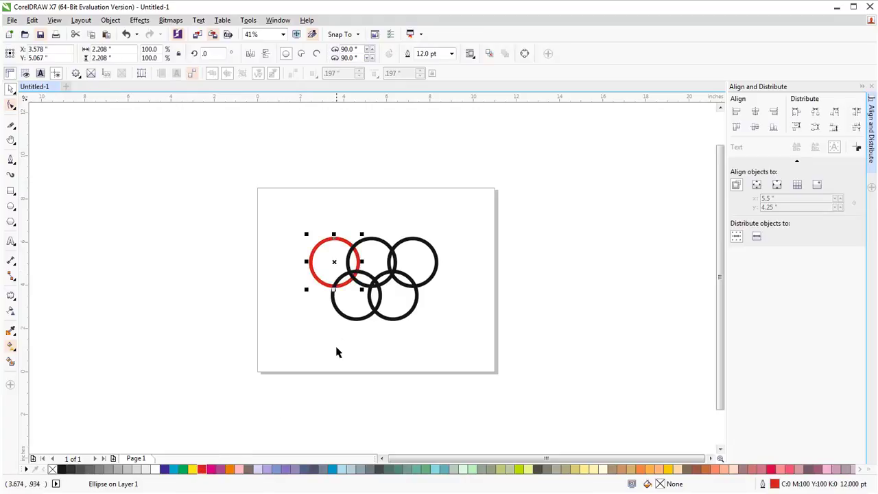
pyautogui.click(379, 241)
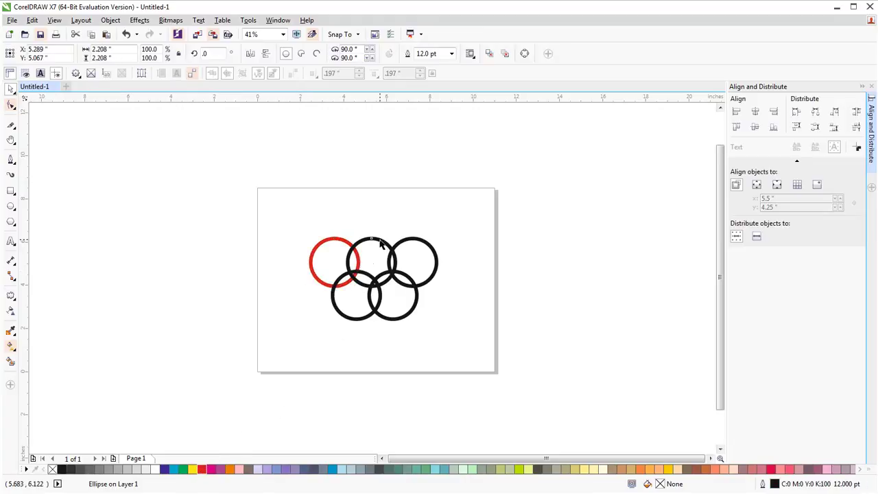
pyautogui.rightClick(286, 464)
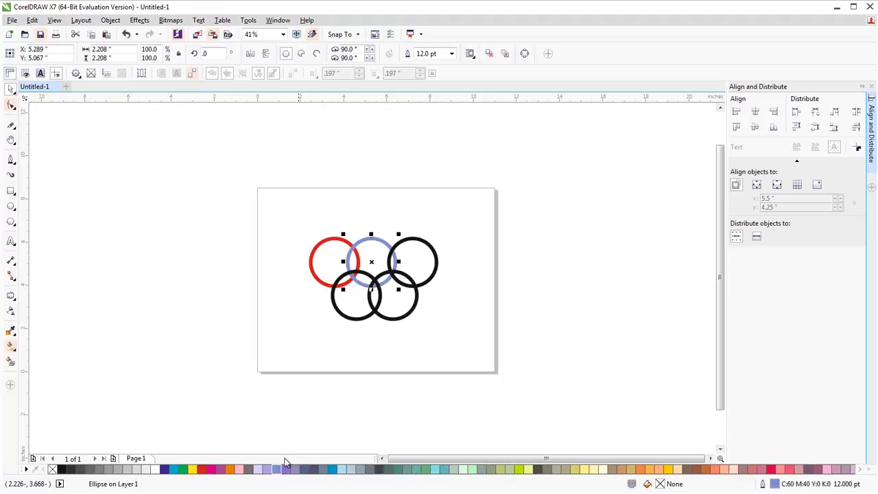
pyautogui.click(435, 255)
pyautogui.rightClick(426, 469)
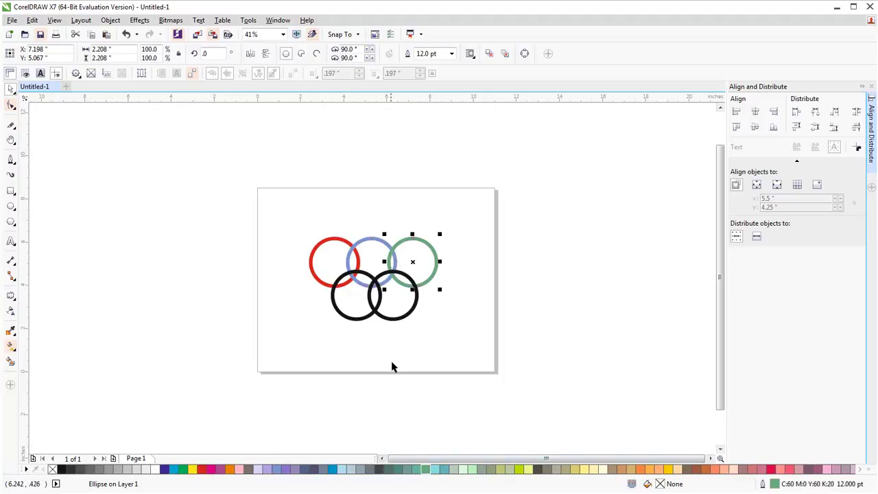
# Step: Colour the lower right ring's outline orange and the lower left ring's outline pink (C0 M40 Y0 K0)
pyautogui.click(398, 319)
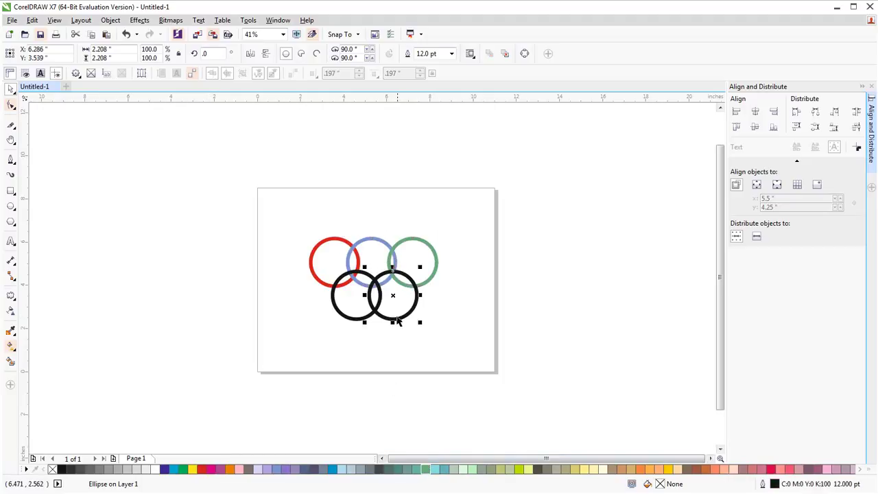
pyautogui.rightClick(640, 469)
pyautogui.click(356, 320)
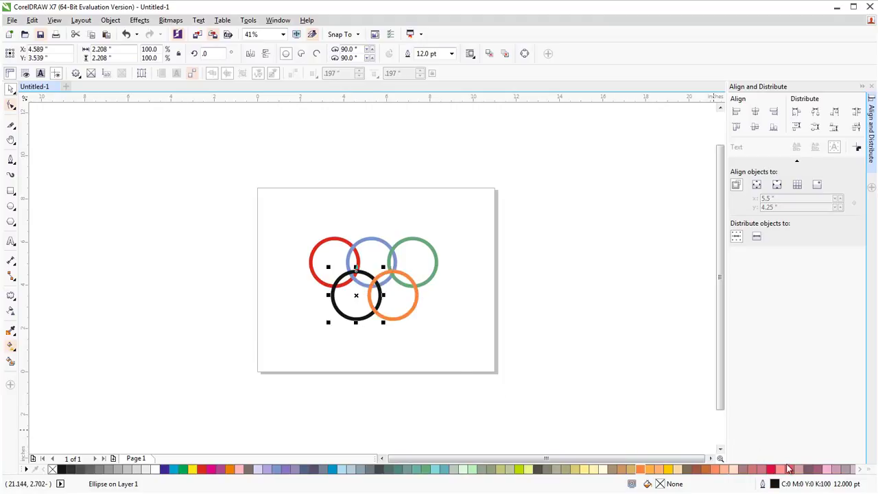
pyautogui.rightClick(827, 469)
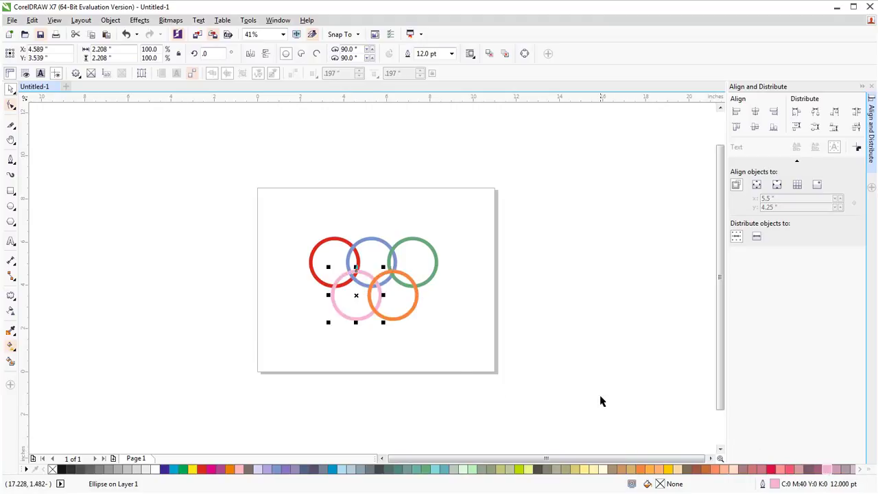
pyautogui.click(449, 357)
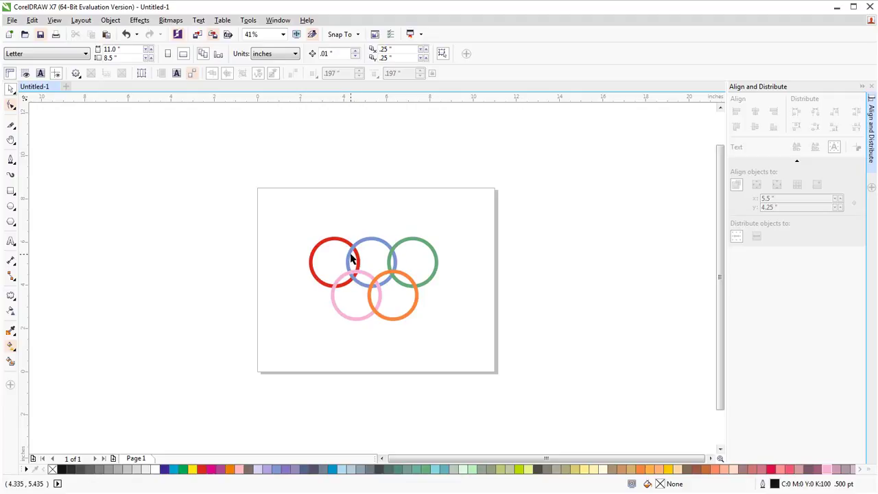
# Step: Duplicate the red ring in place and bring the copy to the front of all rings
pyautogui.scroll(4, 350, 258)
pyautogui.scroll(-2, 350, 258)
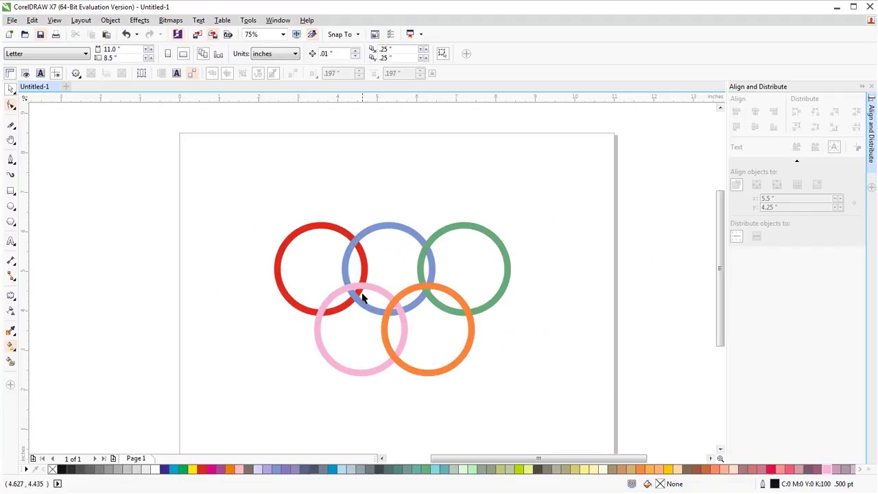
pyautogui.click(346, 236)
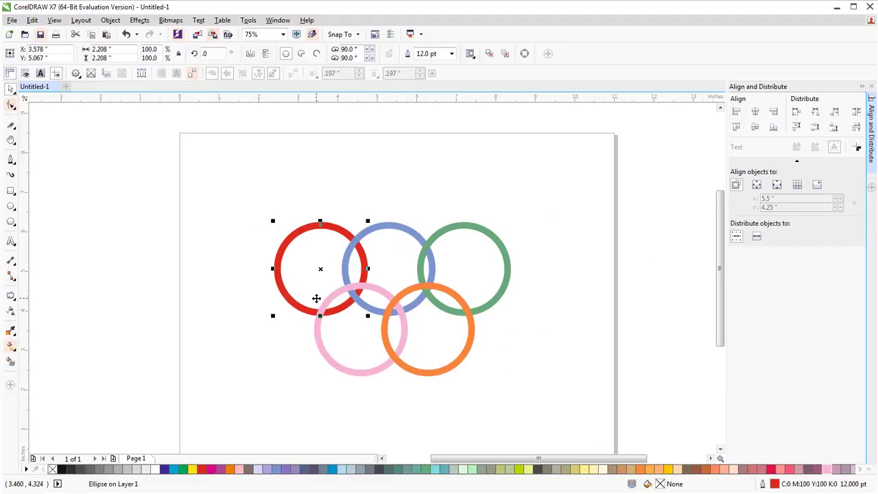
pyautogui.click(489, 57)
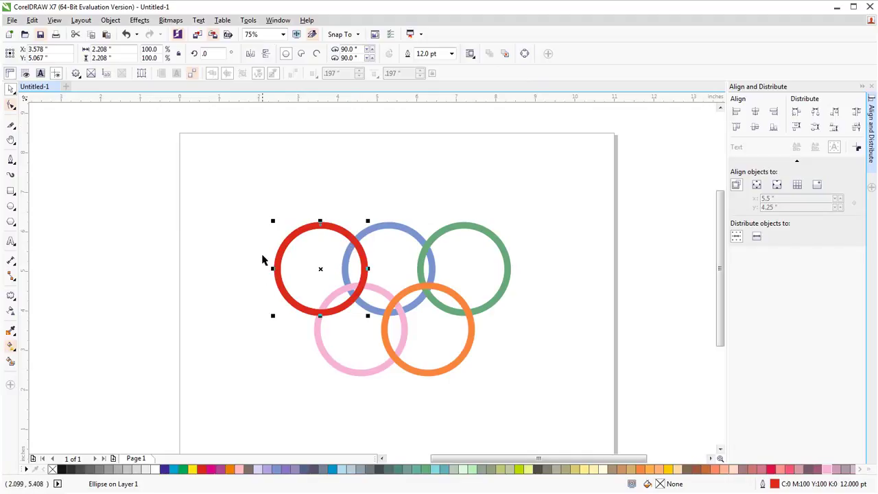
# Step: Crop the front copy of the red ring to the small segment at its upper crossing with the blue ring
pyautogui.click(11, 124)
pyautogui.click(37, 125)
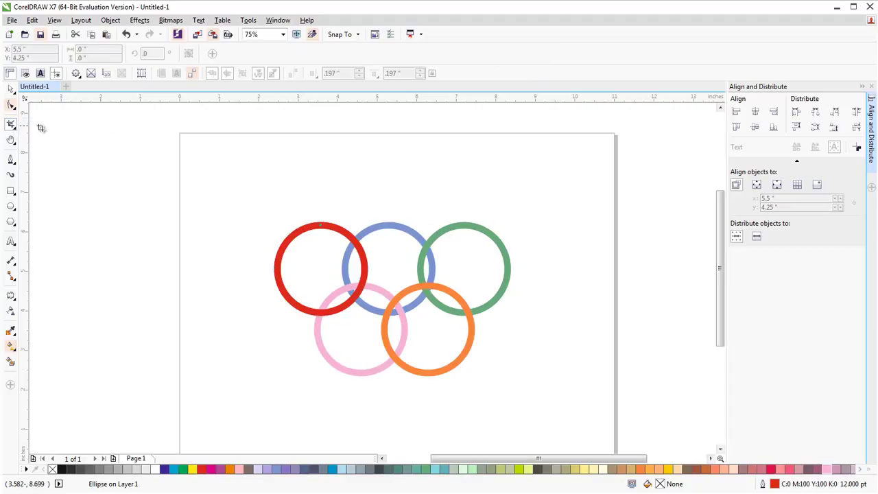
pyautogui.moveTo(345, 222); pyautogui.dragTo(369, 253)
pyautogui.press('Return')
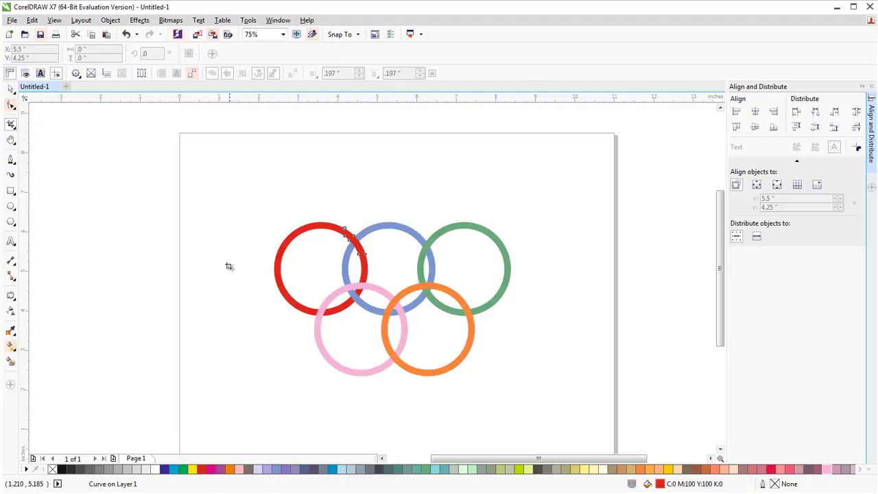
pyautogui.press('space')
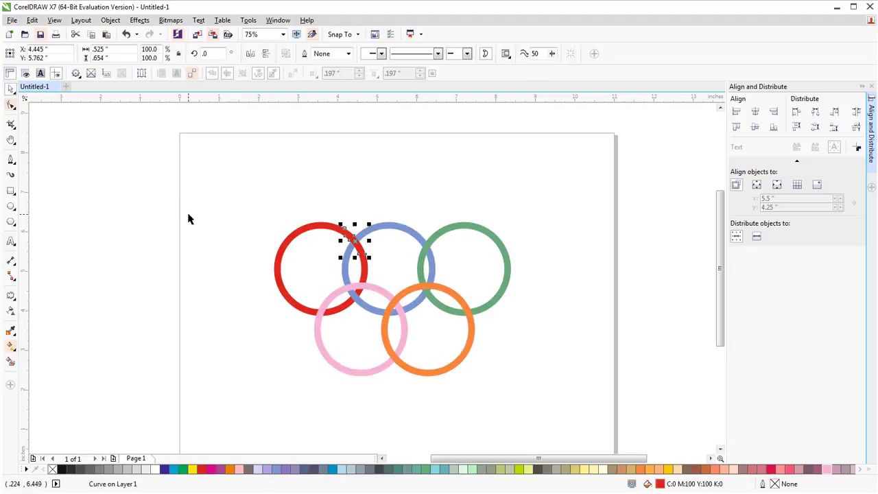
pyautogui.press('Escape')
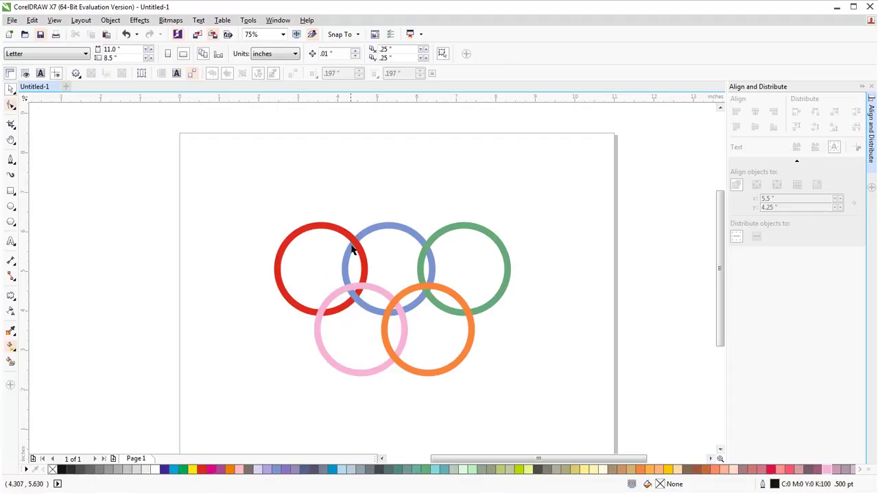
# Step: Bring a copy of the blue ring to the front and crop it to its upper crossing with the green ring
pyautogui.click(414, 235)
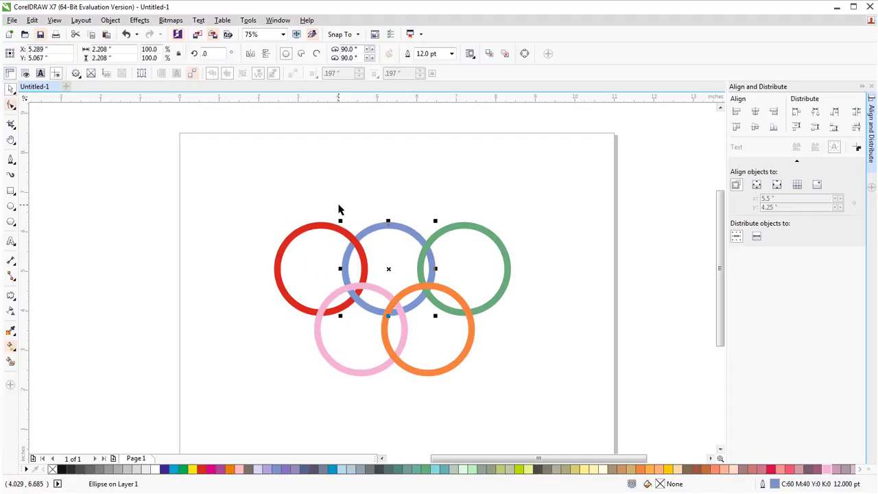
pyautogui.click(489, 53)
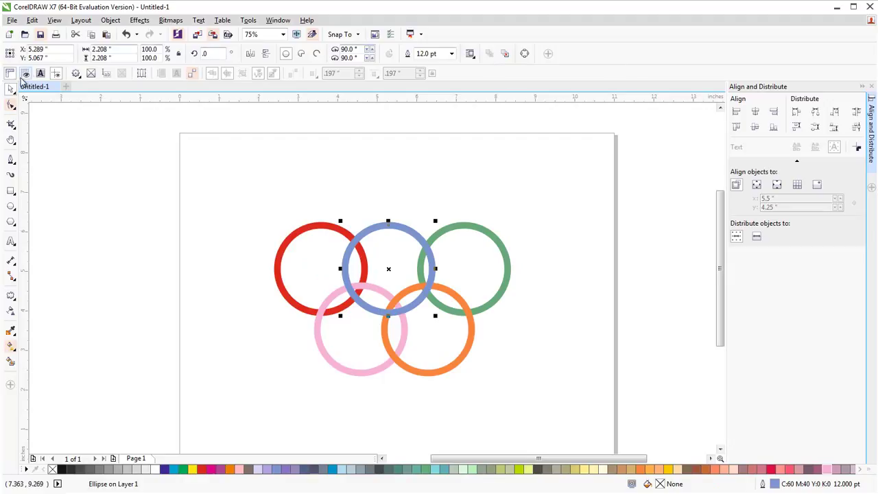
pyautogui.click(11, 124)
pyautogui.moveTo(416, 222); pyautogui.dragTo(439, 264)
pyautogui.press('Return')
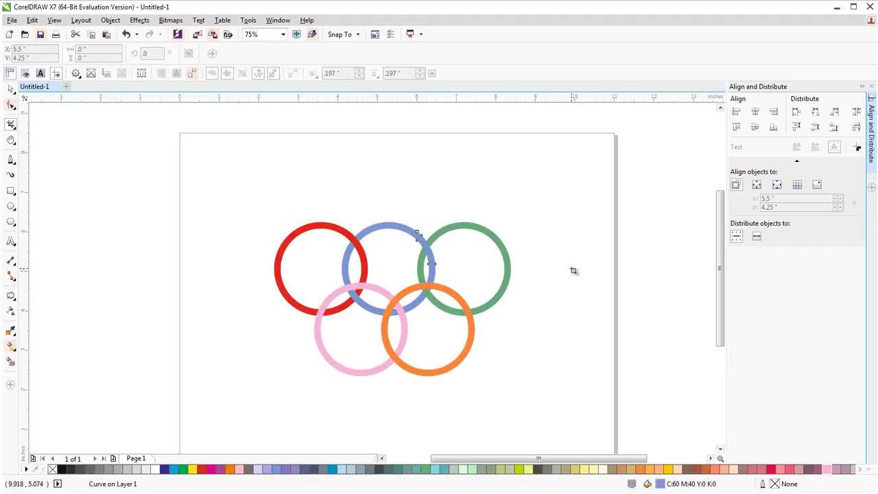
# Step: Recolour the upper right ring's outline yellow (C0 M0 Y100 K0)
pyautogui.click(10, 90)
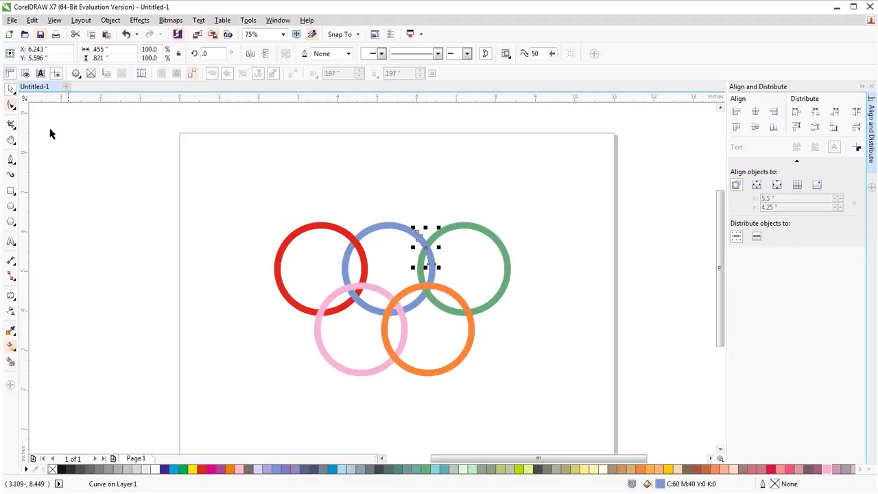
pyautogui.click(106, 199)
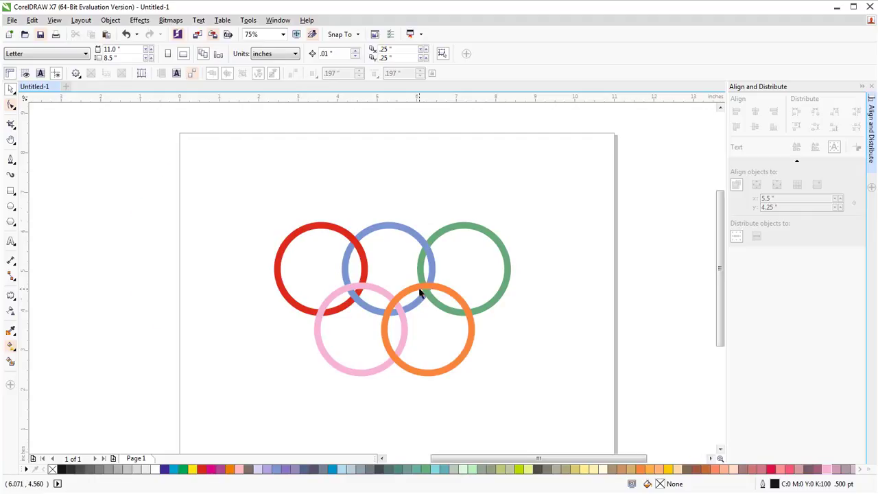
pyautogui.scroll(2, 421, 293)
pyautogui.scroll(2, 435, 292)
pyautogui.scroll(-2, 436, 292)
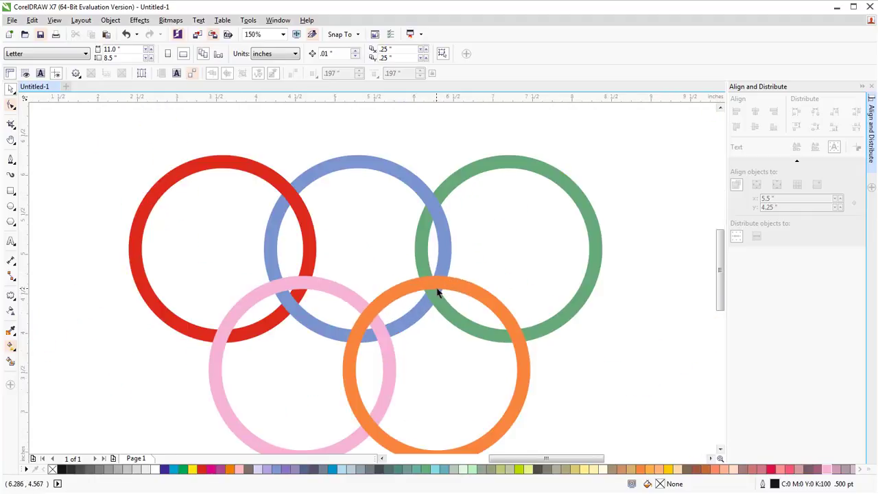
pyautogui.click(553, 322)
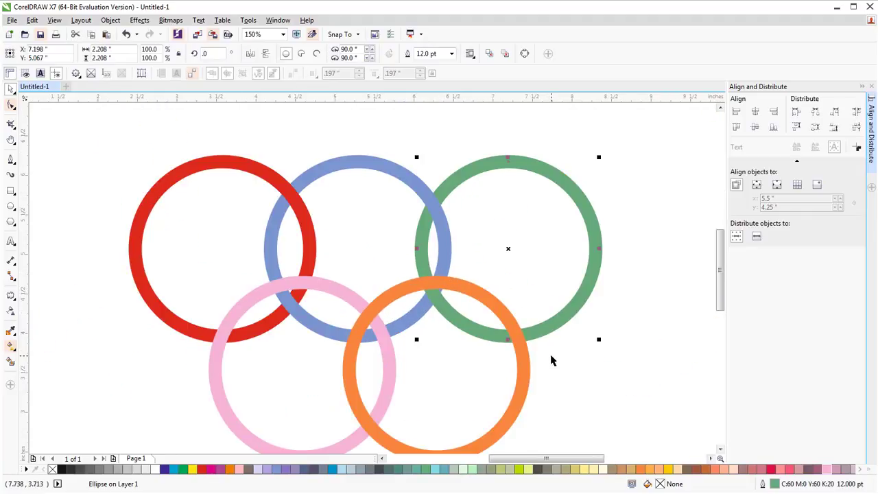
pyautogui.rightClick(193, 469)
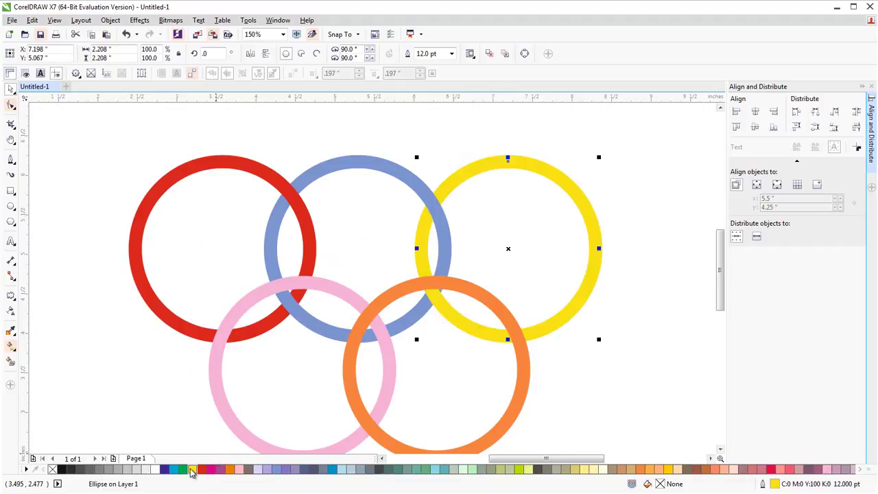
# Step: Send the orange ring to the back, behind all the other rings
pyautogui.click(602, 393)
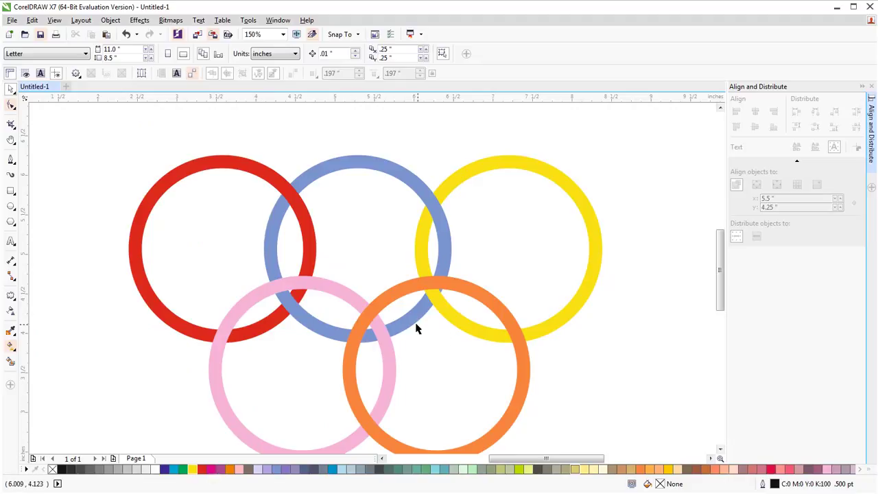
pyautogui.click(525, 352)
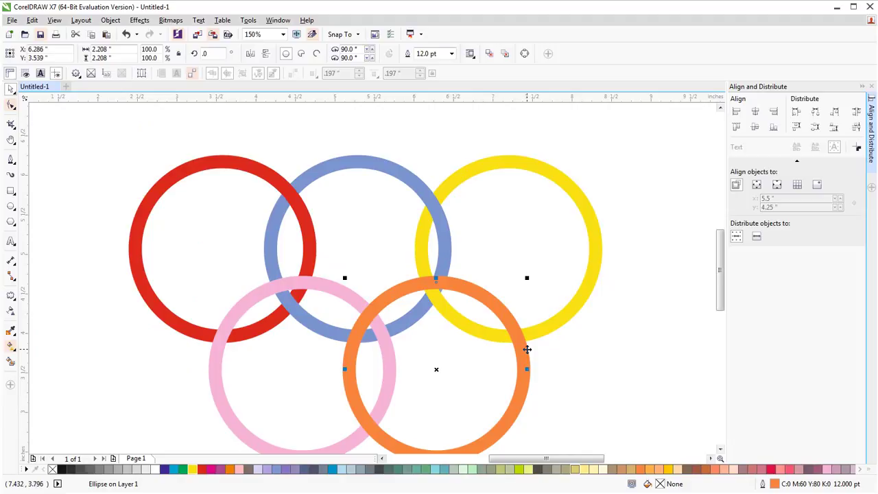
pyautogui.click(505, 53)
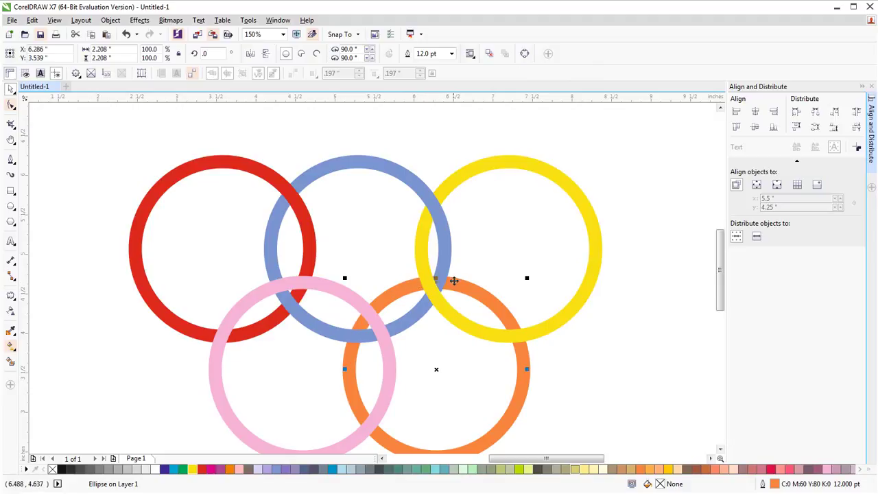
# Step: Nudge the yellow ring left toward the blue ring until its centre is at X 6.898"
pyautogui.click(598, 260)
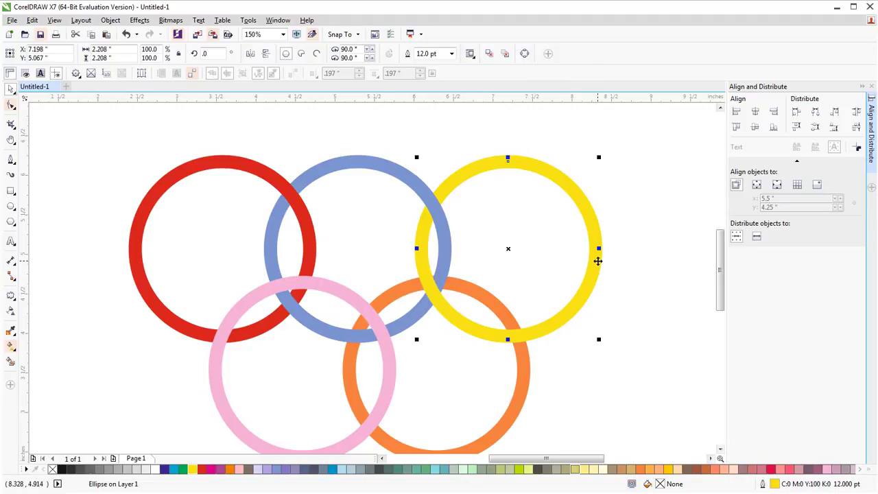
pyautogui.press('Left')
pyautogui.press('Left')
pyautogui.press('Left')
pyautogui.press('Left')
pyautogui.press('Left')
pyautogui.press('Left')
pyautogui.press('Left')
pyautogui.press('Left')
pyautogui.press('Left')
pyautogui.press('Left')
pyautogui.press('Left')
pyautogui.press('Left')
pyautogui.press('Left')
pyautogui.press('Left')
pyautogui.press('Left')
pyautogui.press('Left')
pyautogui.press('Left')
pyautogui.press('Left')
pyautogui.press('Left')
pyautogui.press('Left')
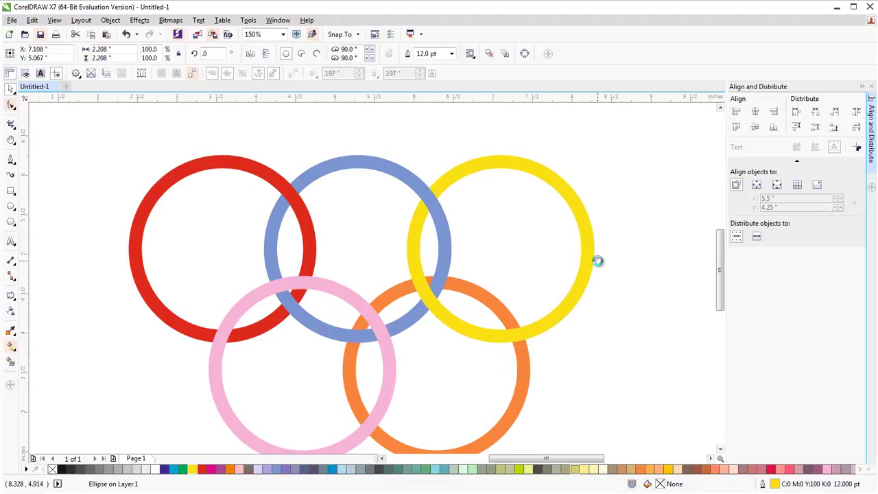
pyautogui.press('Left')
pyautogui.press('Left')
pyautogui.press('Left')
pyautogui.press('Left')
pyautogui.press('Left')
pyautogui.press('Left')
pyautogui.press('Left')
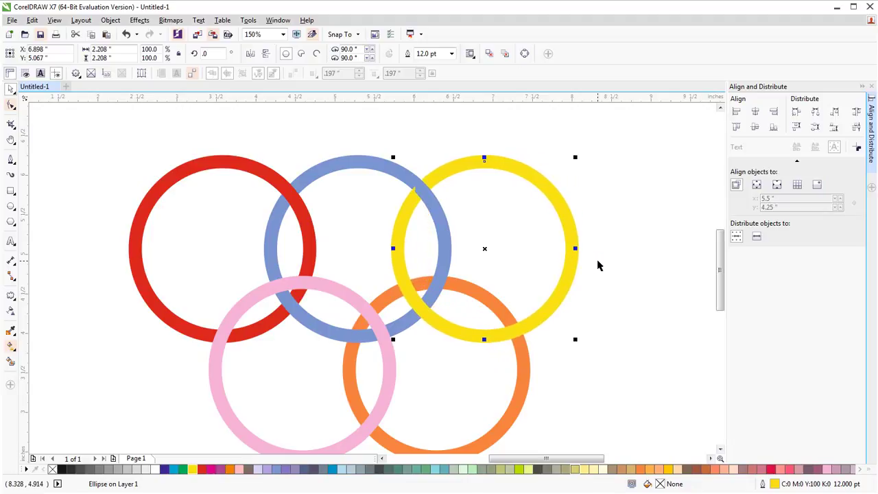
# Step: Try to nudge the red ring alone toward the blue ring and return it to its starting position
pyautogui.click(134, 245)
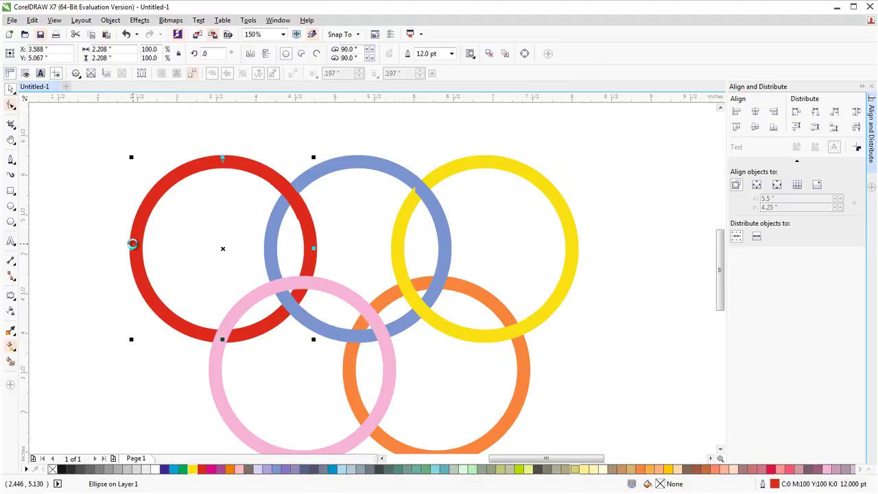
pyautogui.press('Right')
pyautogui.press('Right')
pyautogui.press('Right')
pyautogui.press('Right')
pyautogui.press('Right')
pyautogui.press('Right')
pyautogui.press('Right')
pyautogui.press('Right')
pyautogui.press('Right')
pyautogui.press('Right')
pyautogui.press('Right')
pyautogui.press('Right')
pyautogui.press('Right')
pyautogui.press('Right')
pyautogui.press('Right')
pyautogui.press('Left')
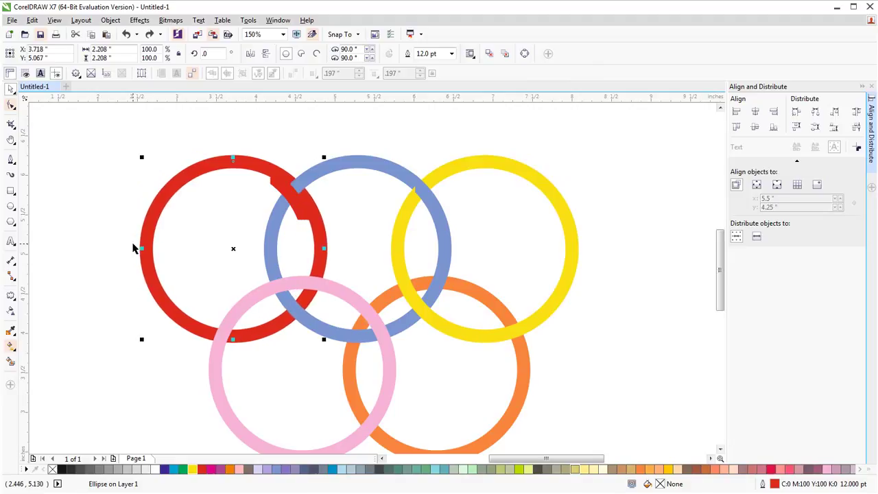
pyautogui.press('Left')
pyautogui.press('Left')
pyautogui.press('Left')
pyautogui.press('Left')
pyautogui.press('Left')
pyautogui.press('Left')
pyautogui.press('Left')
pyautogui.press('Left')
pyautogui.press('Left')
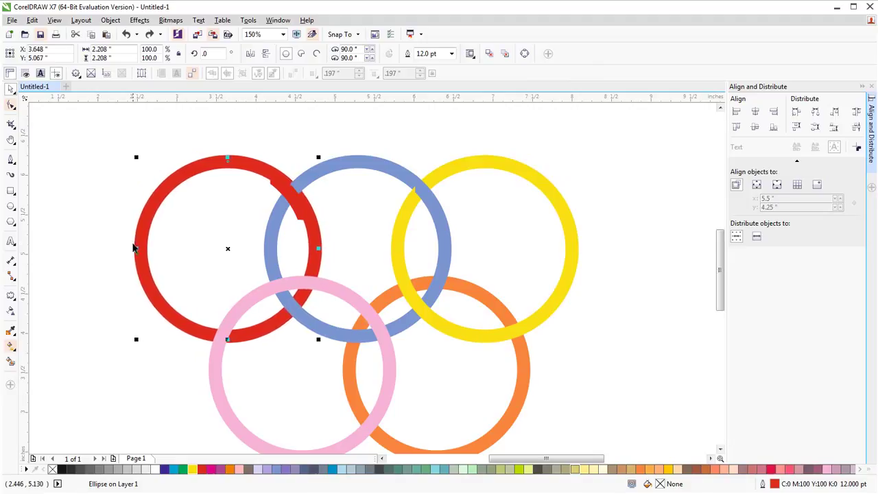
pyautogui.press('Left')
pyautogui.press('Left')
pyautogui.press('Left')
pyautogui.press('Left')
pyautogui.press('Left')
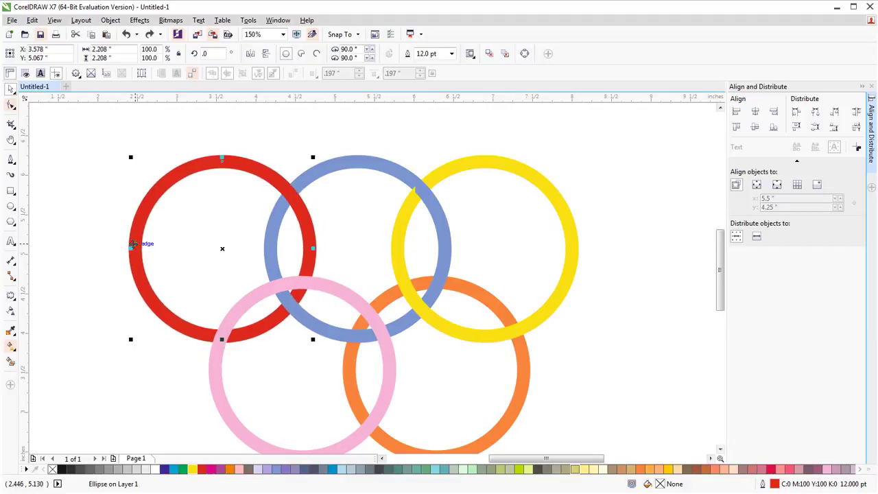
# Step: Move the red ring together with its cropped front segment right toward the blue ring, to X 3.8"
pyautogui.keyDown('shift'); pyautogui.click(295, 197); pyautogui.keyUp('shift')
pyautogui.press('Right')
pyautogui.press('Right')
pyautogui.press('Right')
pyautogui.press('Right')
pyautogui.press('Right')
pyautogui.press('Right')
pyautogui.press('Right')
pyautogui.press('Right')
pyautogui.press('Right')
pyautogui.press('Right')
pyautogui.press('Right')
pyautogui.press('Right')
pyautogui.press('Right')
pyautogui.press('Right')
pyautogui.press('Right')
pyautogui.press('Right')
pyautogui.press('Right')
pyautogui.press('Right')
pyautogui.press('Right')
pyautogui.press('Right')
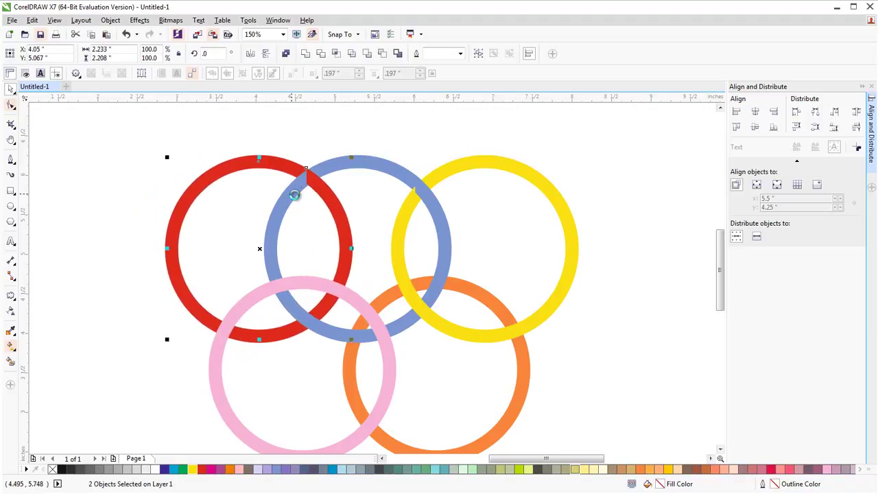
pyautogui.press('Left')
pyautogui.press('Left')
pyautogui.press('Left')
pyautogui.press('Left')
pyautogui.press('Left')
pyautogui.press('Left')
pyautogui.press('Left')
pyautogui.press('Left')
pyautogui.press('Left')
pyautogui.press('Left')
pyautogui.press('Left')
pyautogui.press('Left')
pyautogui.press('Left')
pyautogui.press('Left')
pyautogui.press('Left')
pyautogui.press('Left')
pyautogui.press('Left')
pyautogui.press('Left')
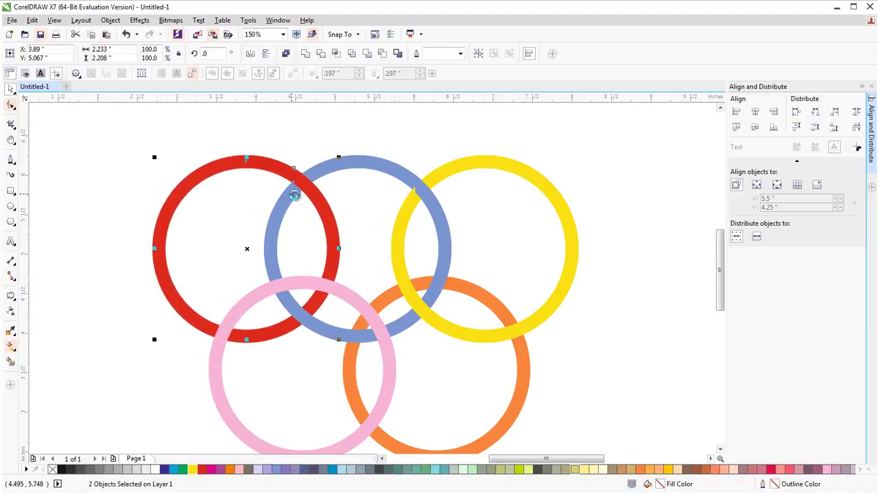
pyautogui.press('Left')
pyautogui.press('Left')
pyautogui.press('Left')
pyautogui.press('Left')
pyautogui.press('Left')
pyautogui.press('Left')
pyautogui.press('Left')
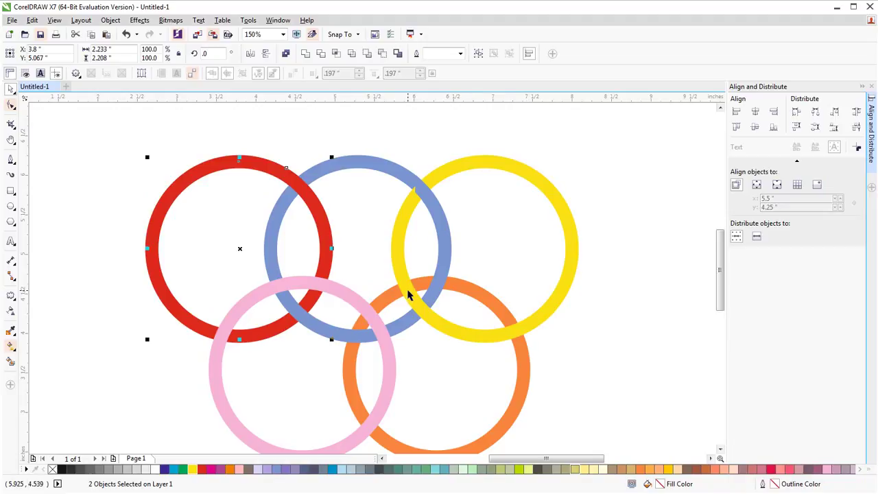
# Step: Bring a copy of the orange ring to the front and crop it to its upper crossing with the blue ring
pyautogui.click(456, 287)
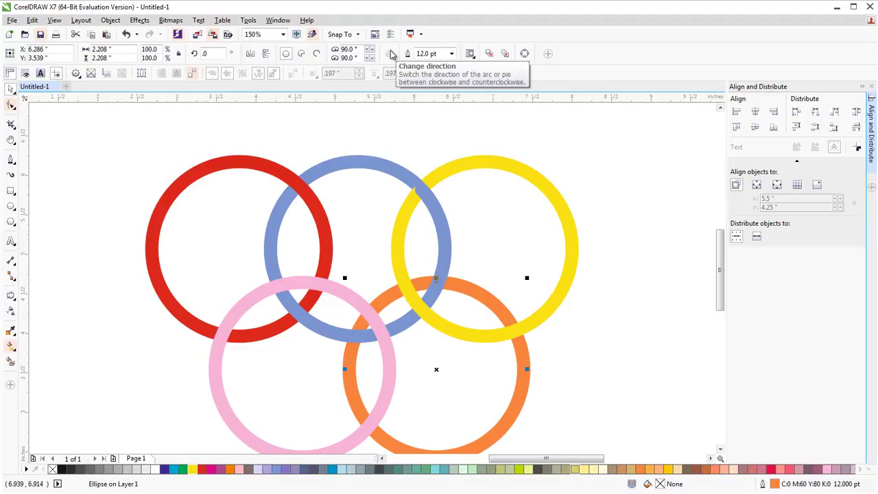
pyautogui.click(489, 55)
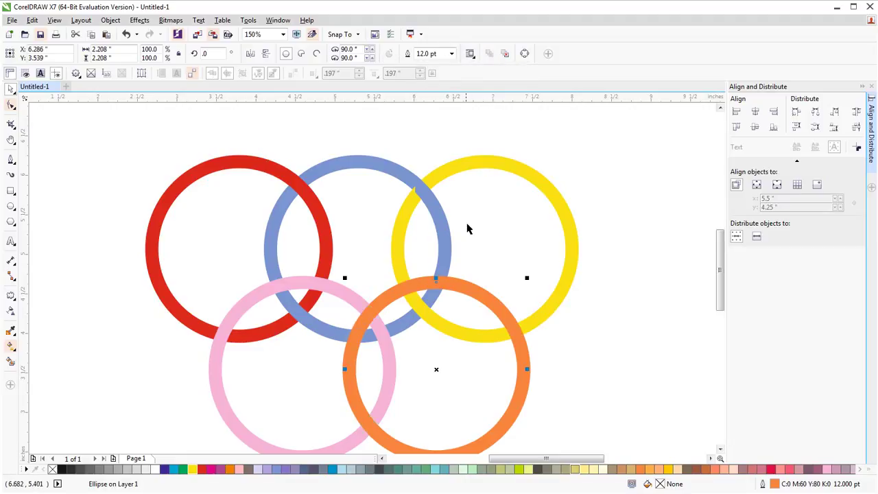
pyautogui.click(11, 123)
pyautogui.moveTo(419, 266); pyautogui.dragTo(458, 295)
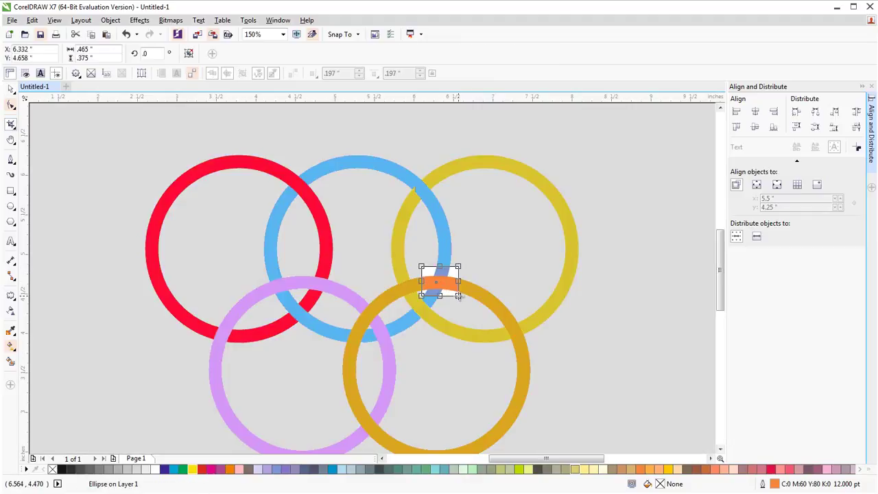
pyautogui.press('Return')
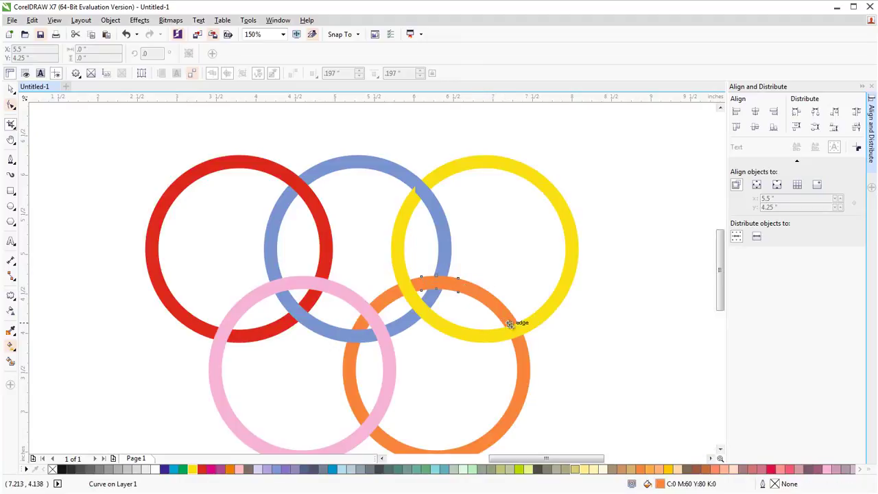
# Step: Bring another copy of the orange ring to the front and crop it to its lower crossing with the pink ring
pyautogui.click(11, 89)
pyautogui.click(388, 444)
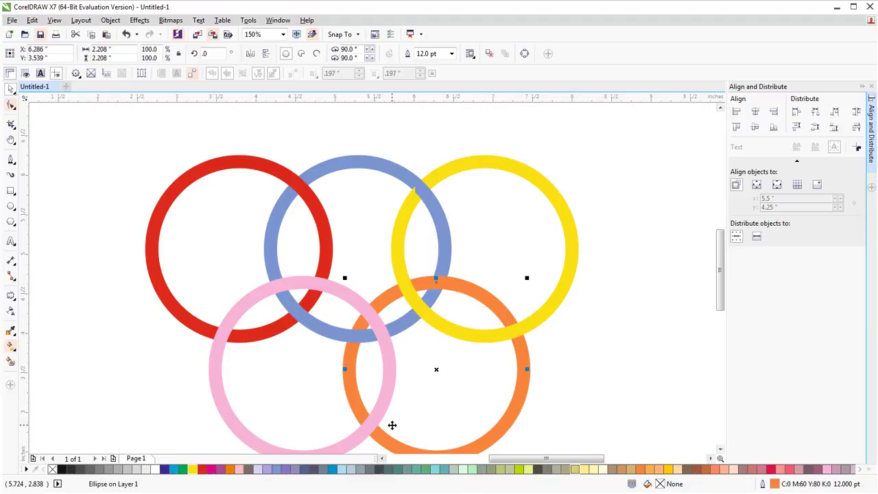
pyautogui.click(488, 53)
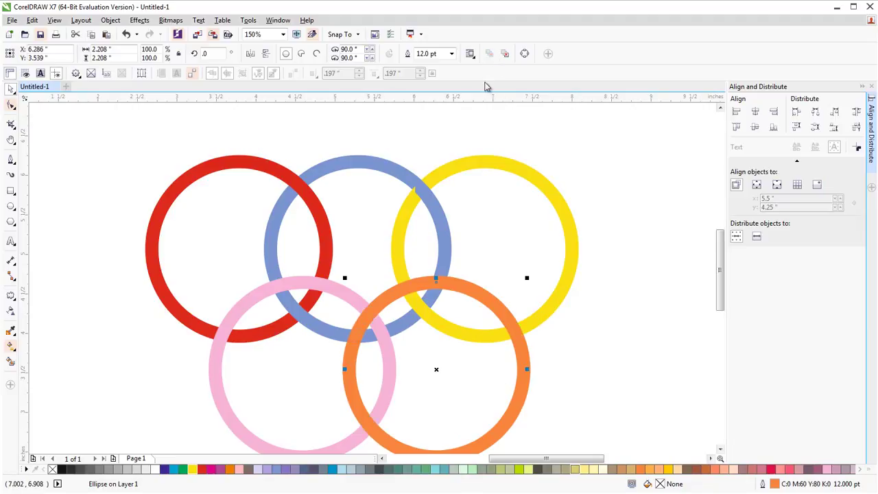
pyautogui.click(11, 123)
pyautogui.moveTo(392, 425); pyautogui.dragTo(366, 443)
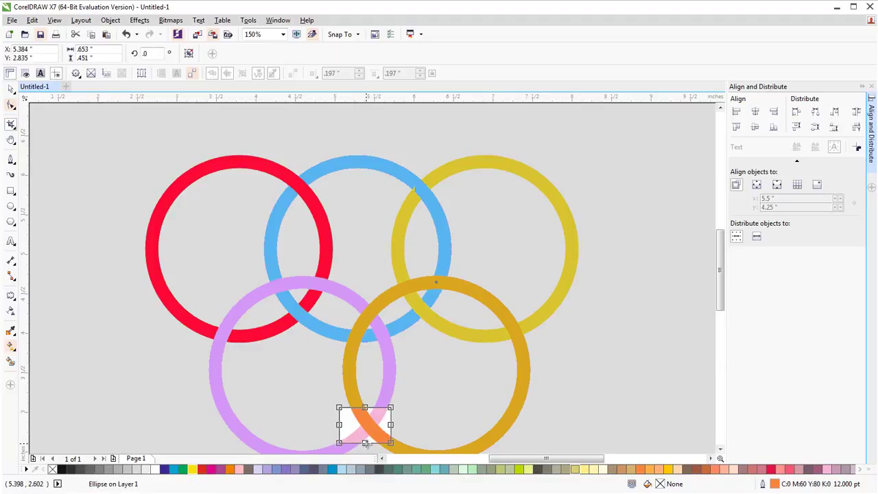
pyautogui.press('Return')
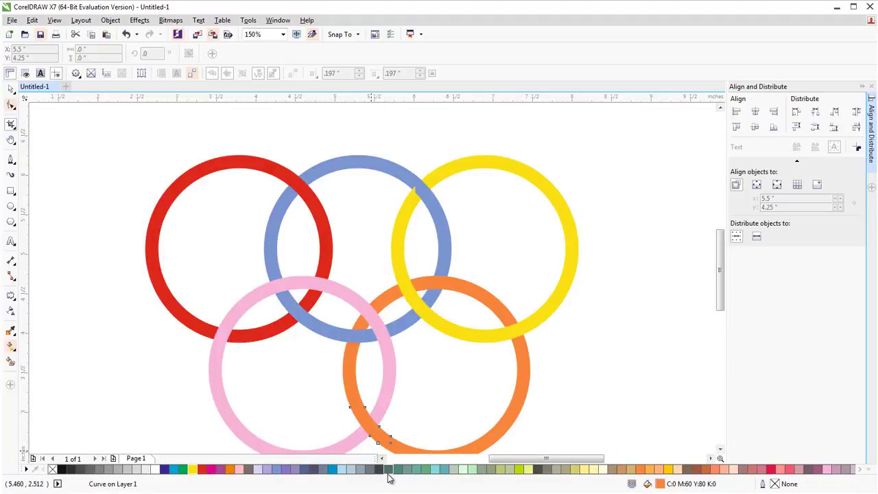
# Step: Send the pink ring to the back, behind all the other rings
pyautogui.moveTo(718, 295)
pyautogui.mouseDown()
pyautogui.moveTo(720, 315)
pyautogui.moveTo(722, 303)
pyautogui.mouseUp()
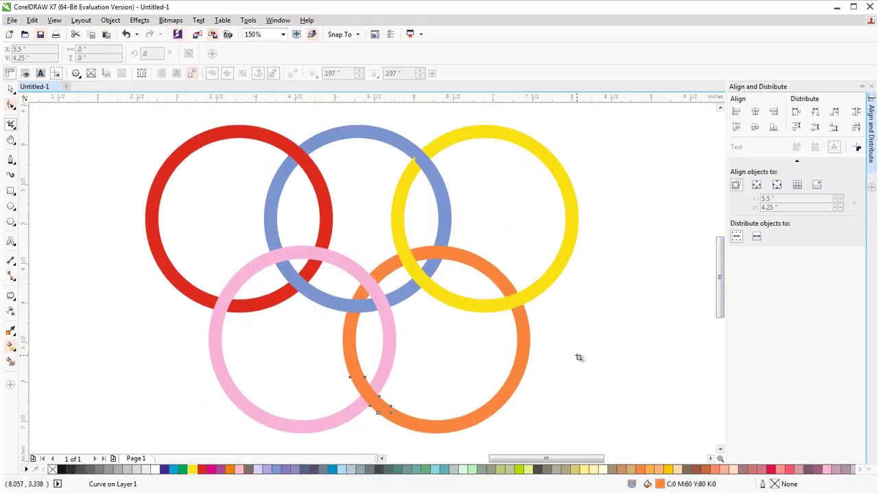
pyautogui.click(11, 90)
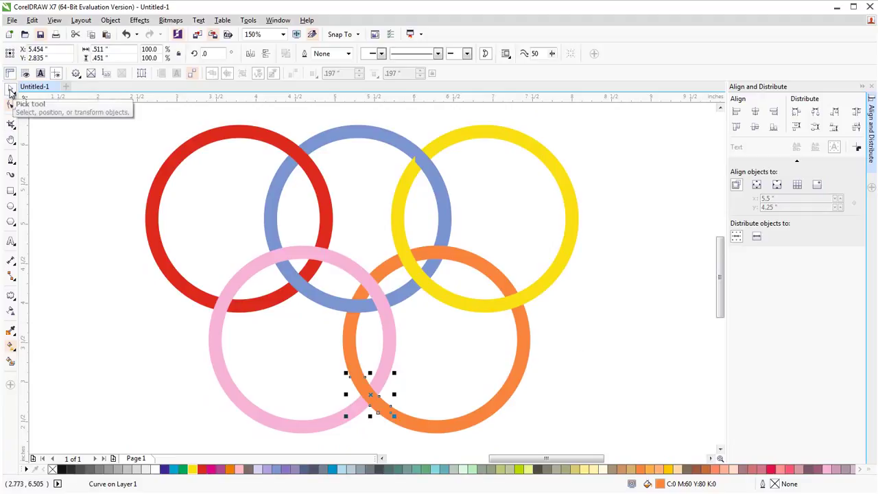
pyautogui.click(115, 309)
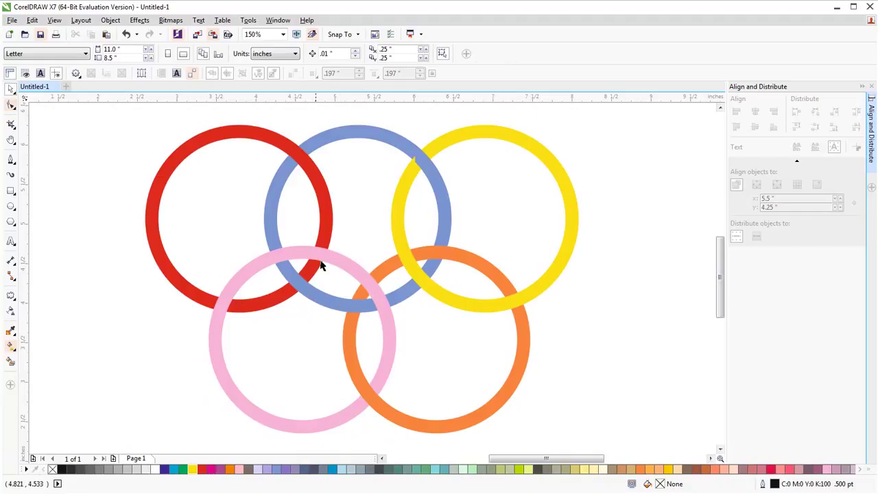
pyautogui.click(229, 304)
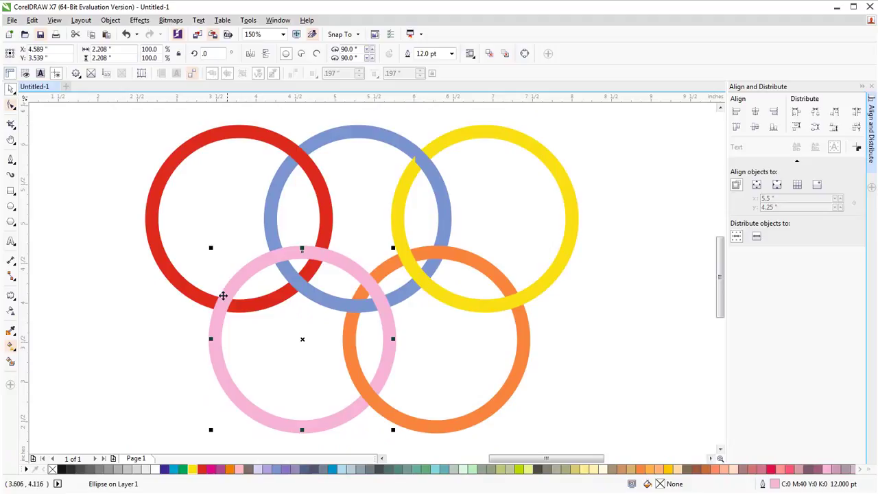
pyautogui.click(506, 54)
pyautogui.click(144, 324)
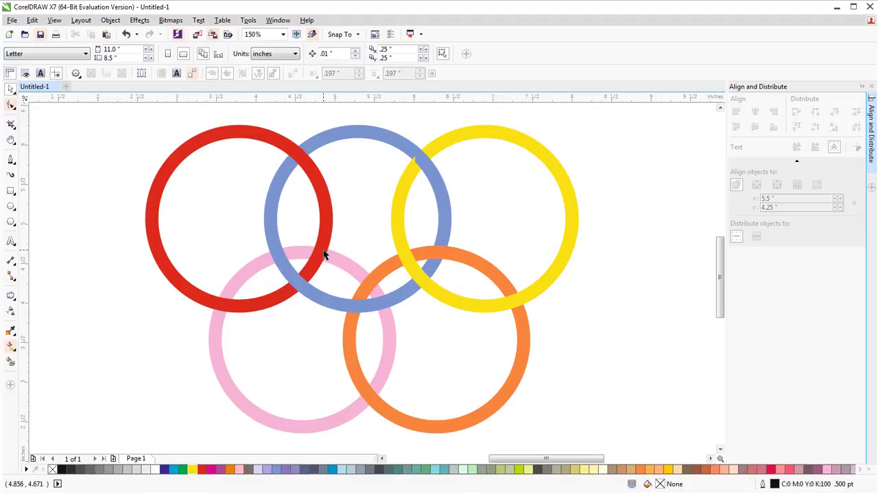
# Step: Bring a copy of the pink ring to the front and crop it to its upper left crossing with the blue ring
pyautogui.click(231, 386)
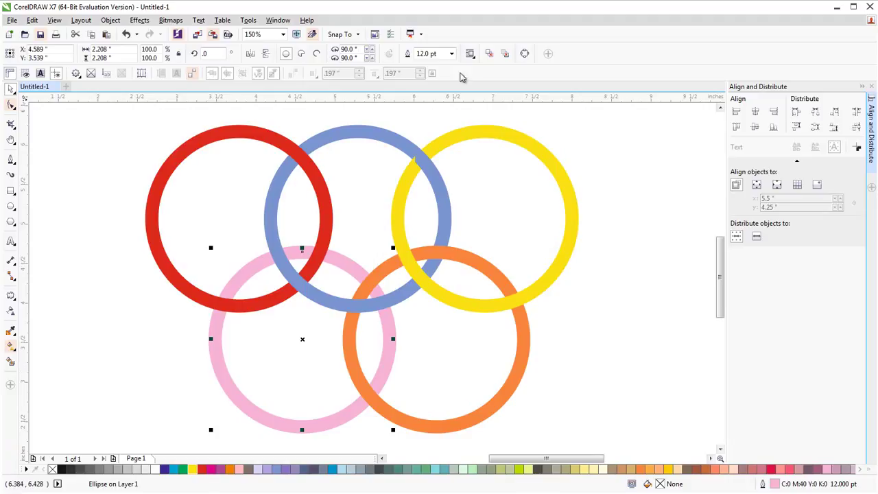
pyautogui.click(488, 54)
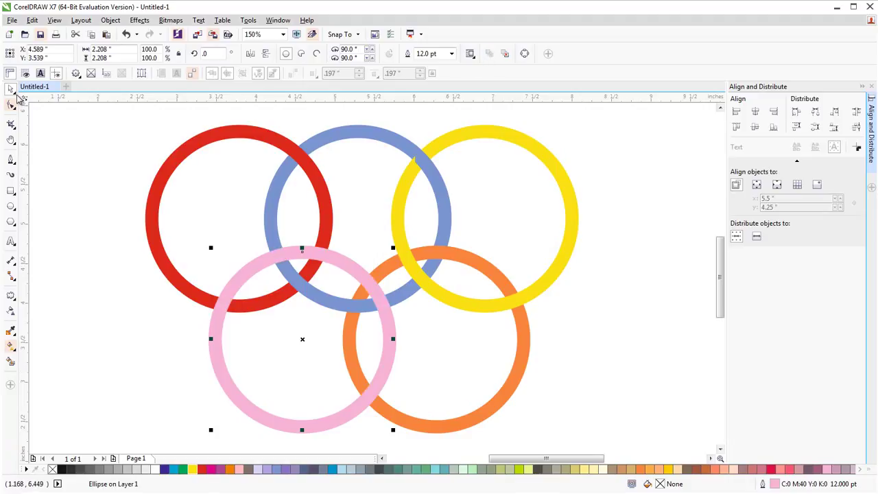
pyautogui.click(10, 124)
pyautogui.moveTo(253, 242); pyautogui.dragTo(298, 268)
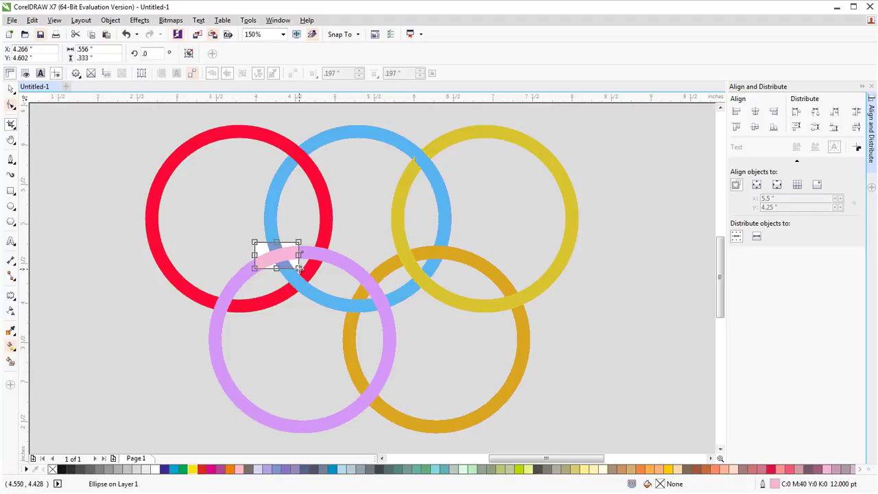
pyautogui.press('Return')
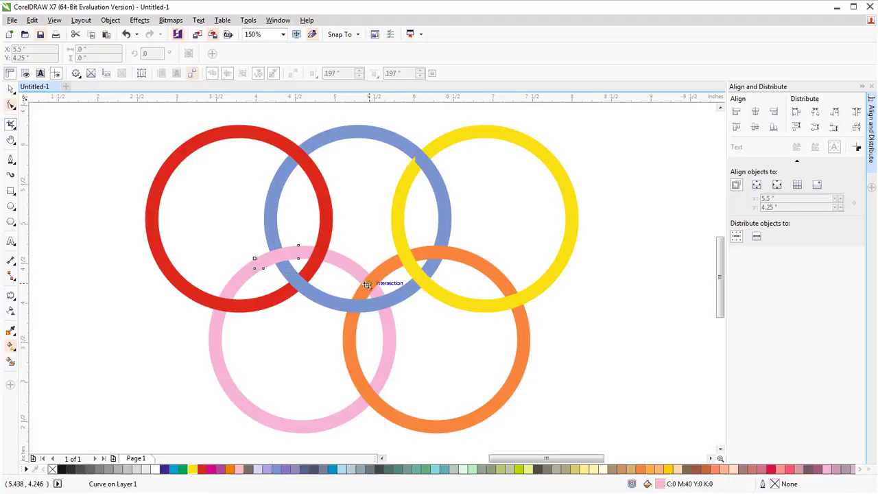
# Step: Bring a copy of the pink ring to the front, above all the other rings
pyautogui.click(11, 89)
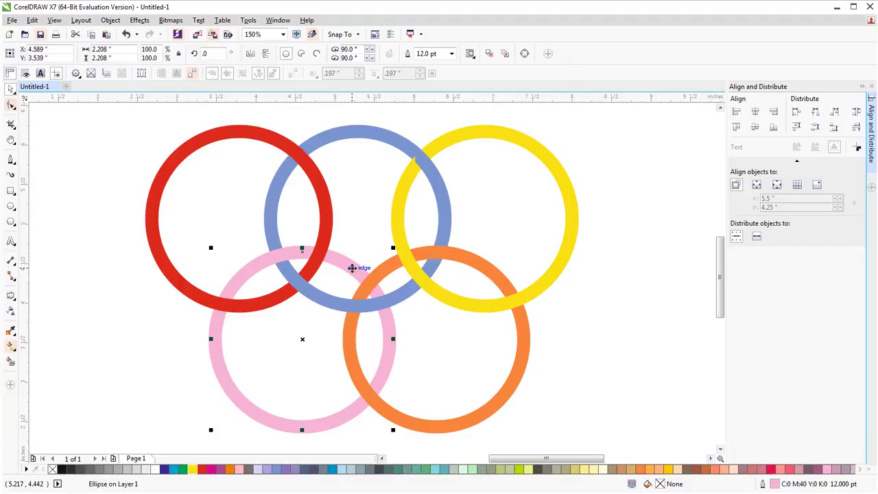
pyautogui.click(503, 55)
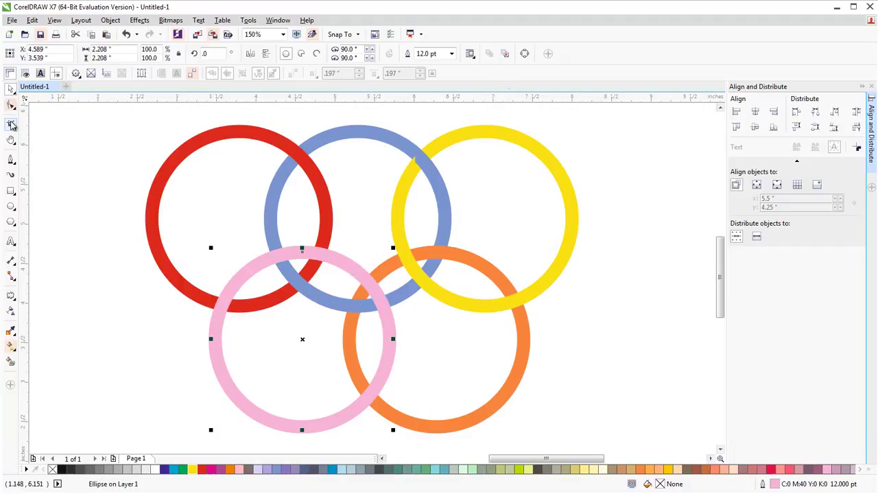
pyautogui.click(11, 124)
# Step: Try to crop the front pink copy to its upper crossing with the orange ring using an unrotated crop area, and undo that crop
pyautogui.moveTo(361, 261); pyautogui.dragTo(382, 302)
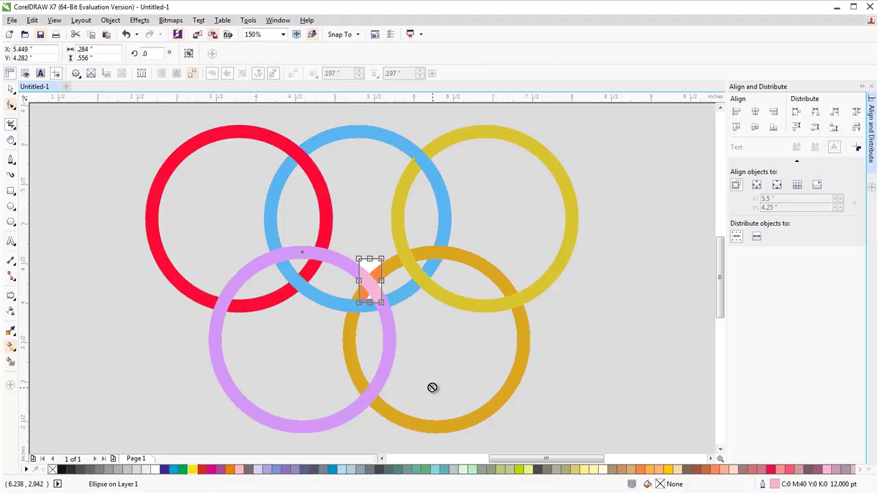
pyautogui.moveTo(371, 303); pyautogui.dragTo(386, 276)
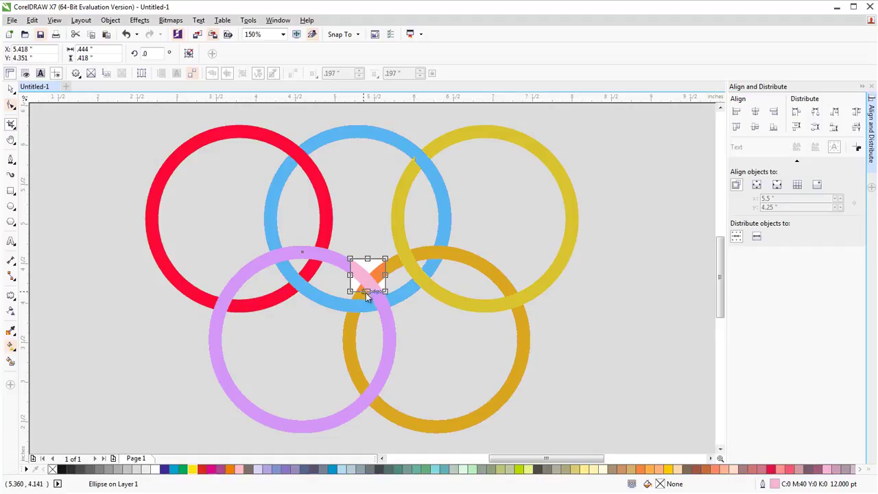
pyautogui.moveTo(367, 260); pyautogui.dragTo(368, 263)
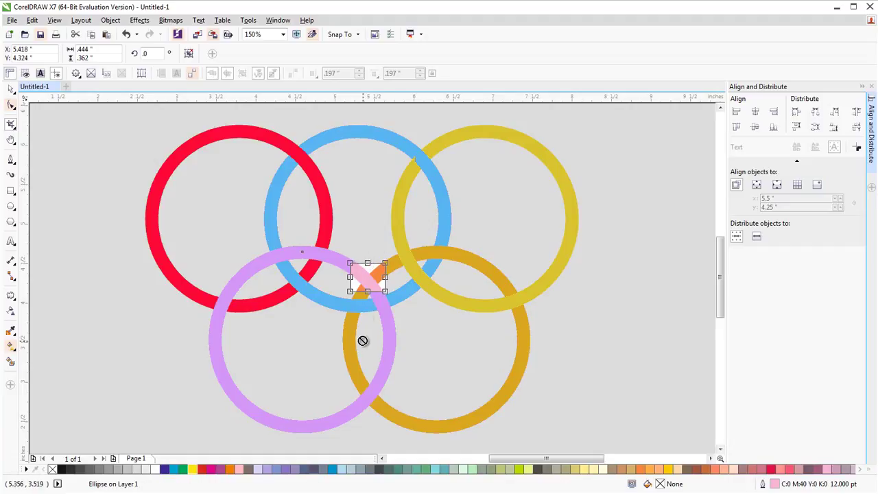
pyautogui.press('Return')
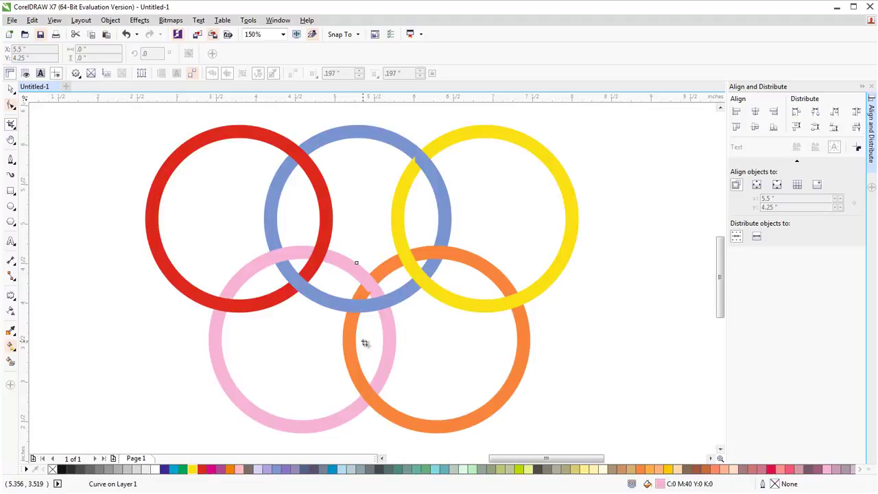
pyautogui.click(356, 251)
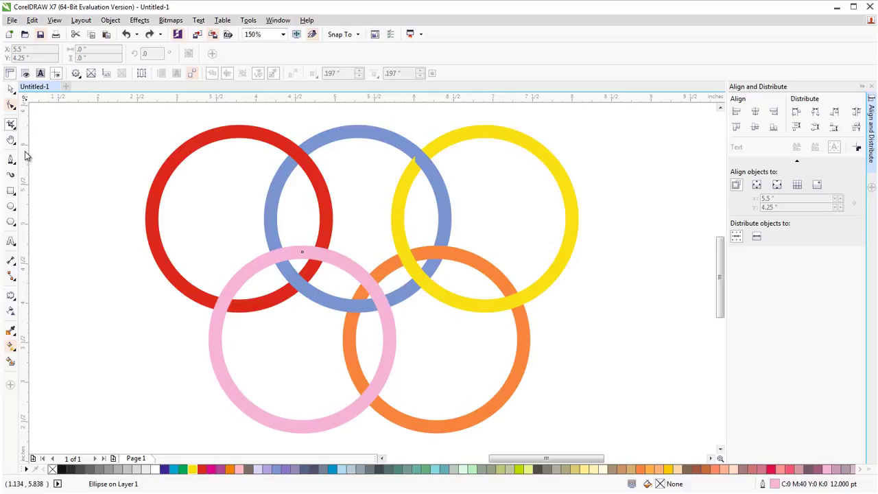
# Step: Crop the front pink copy to its upper crossing with the orange ring, using a crop area rotated 15.4 degrees
pyautogui.moveTo(390, 288)
pyautogui.mouseDown()
pyautogui.moveTo(348, 270)
pyautogui.moveTo(343, 254)
pyautogui.moveTo(351, 253)
pyautogui.moveTo(340, 269)
pyautogui.moveTo(346, 264)
pyautogui.mouseUp()
pyautogui.click(355, 265)
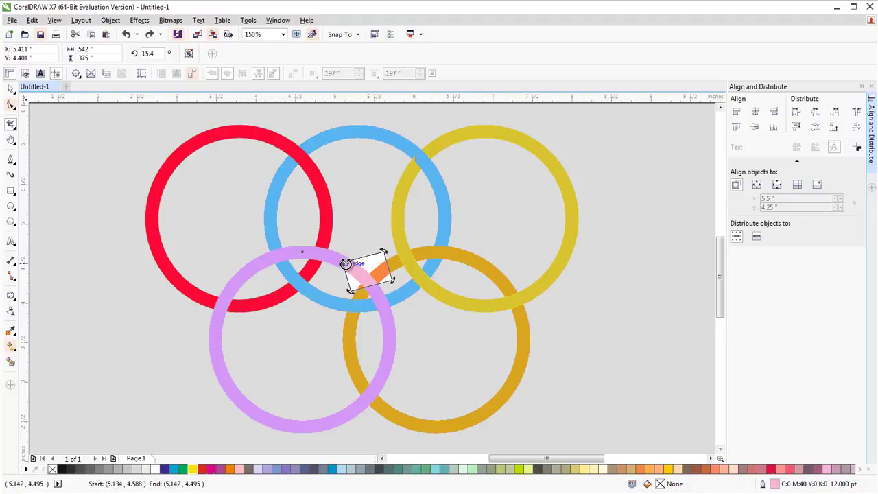
pyautogui.click(363, 273)
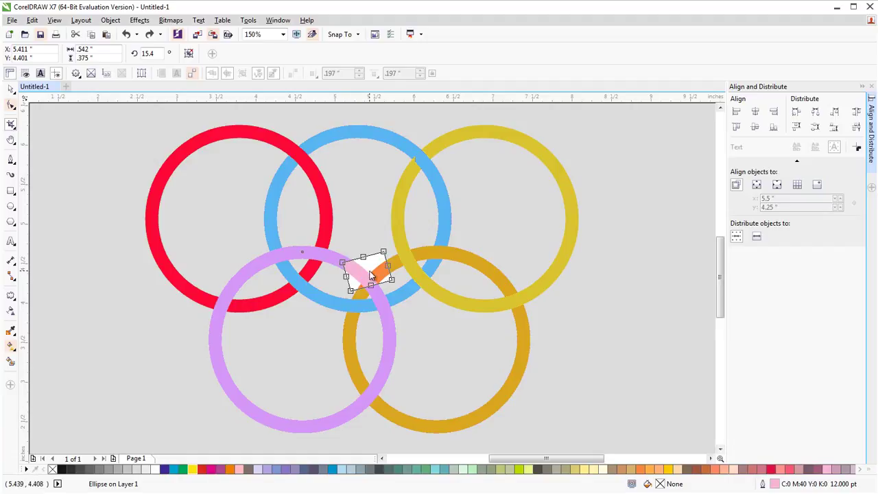
pyautogui.moveTo(372, 275); pyautogui.dragTo(376, 283)
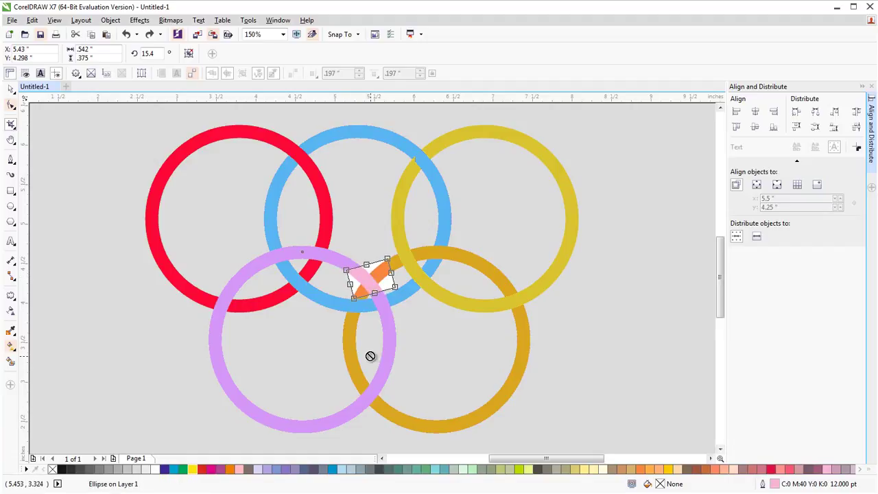
pyautogui.press('Return')
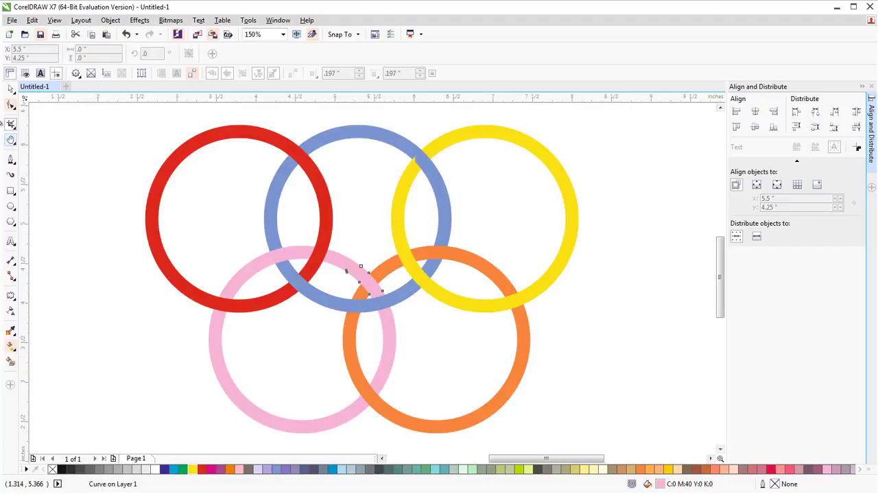
pyautogui.click(11, 89)
pyautogui.click(115, 367)
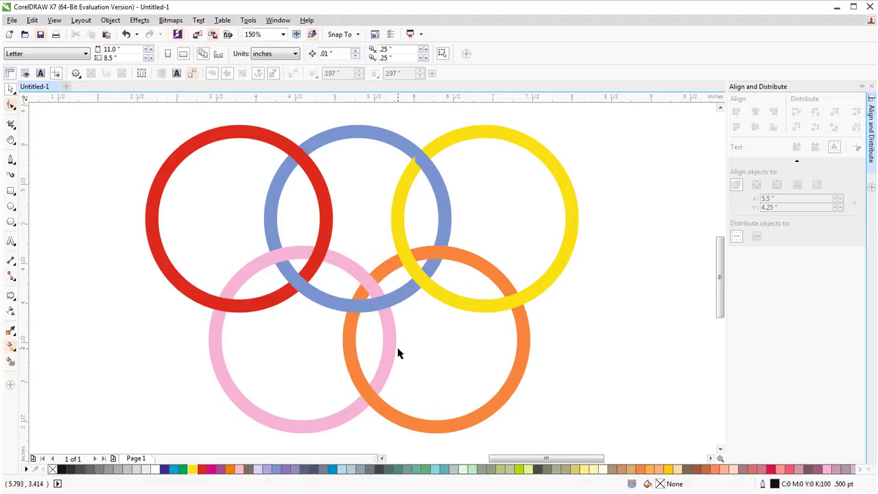
# Step: Reshape the blue patch at the upper blue-yellow crossing by moving its inner corner node outward to cover the yellow ring's full width
pyautogui.click(423, 160)
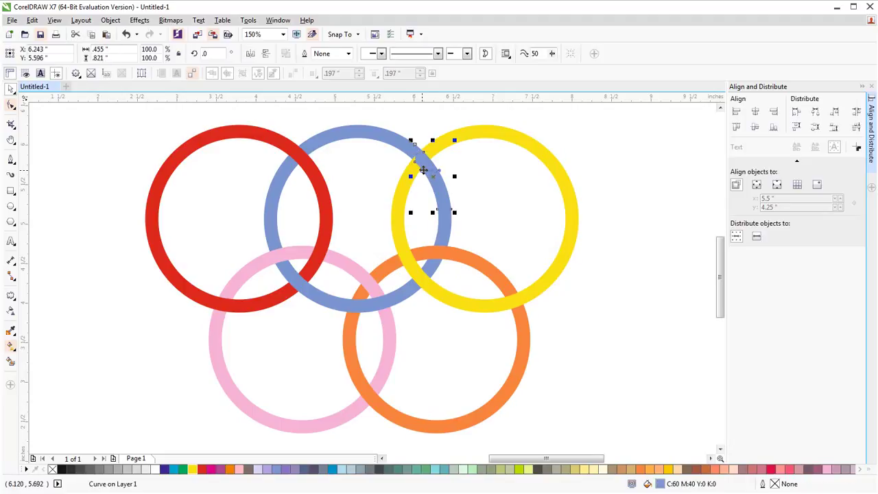
pyautogui.click(10, 104)
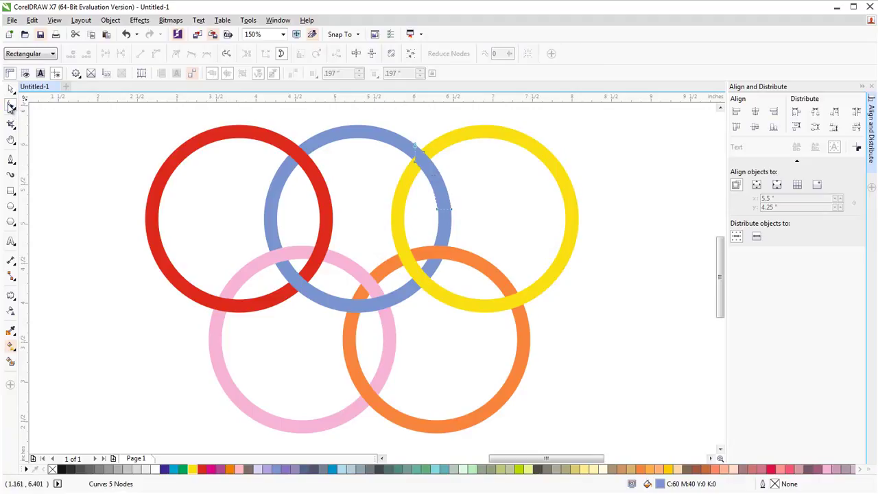
pyautogui.moveTo(416, 167); pyautogui.dragTo(412, 161)
pyautogui.moveTo(410, 162); pyautogui.dragTo(408, 161)
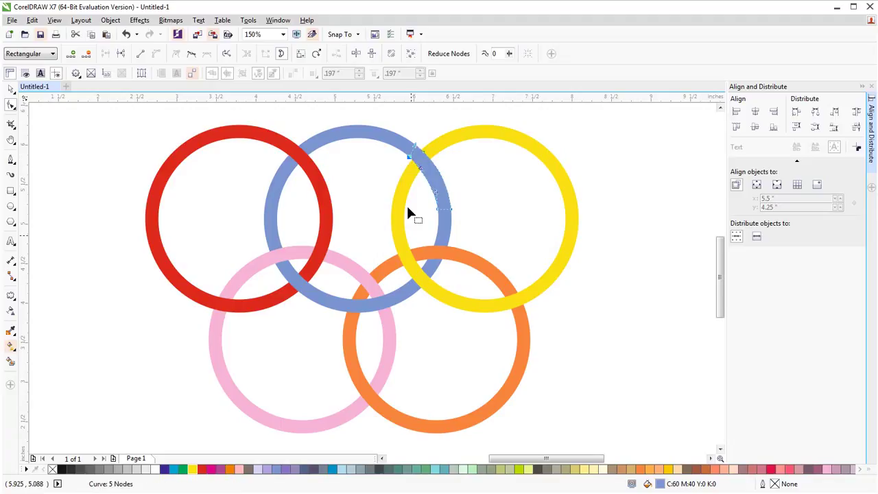
pyautogui.click(11, 101)
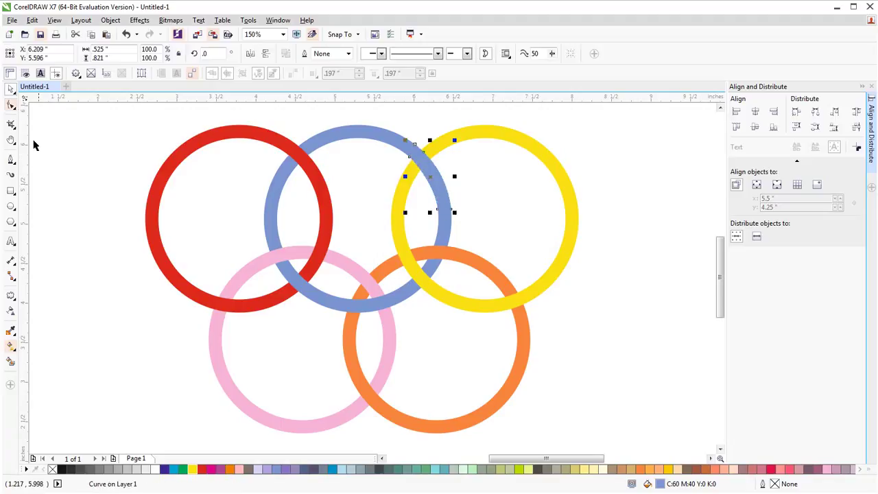
pyautogui.click(102, 257)
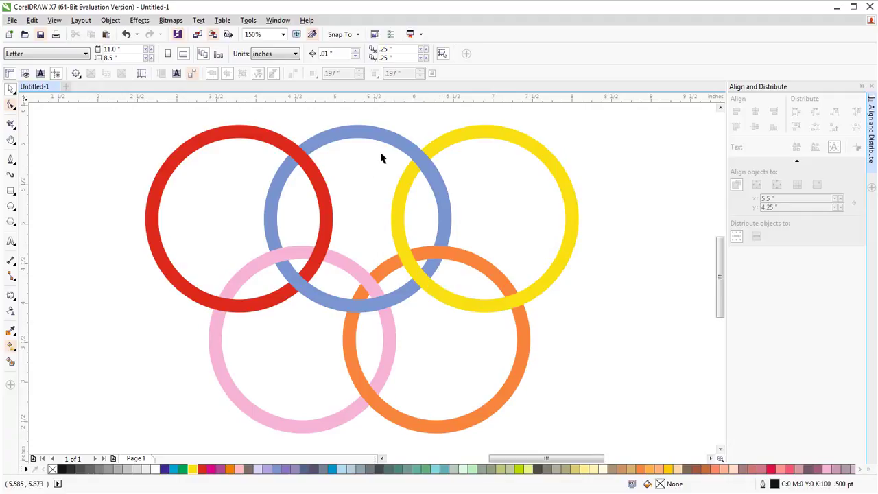
# Step: Bring a copy of the blue ring to the front and crop it to its lower crossing with the yellow ring
pyautogui.click(421, 284)
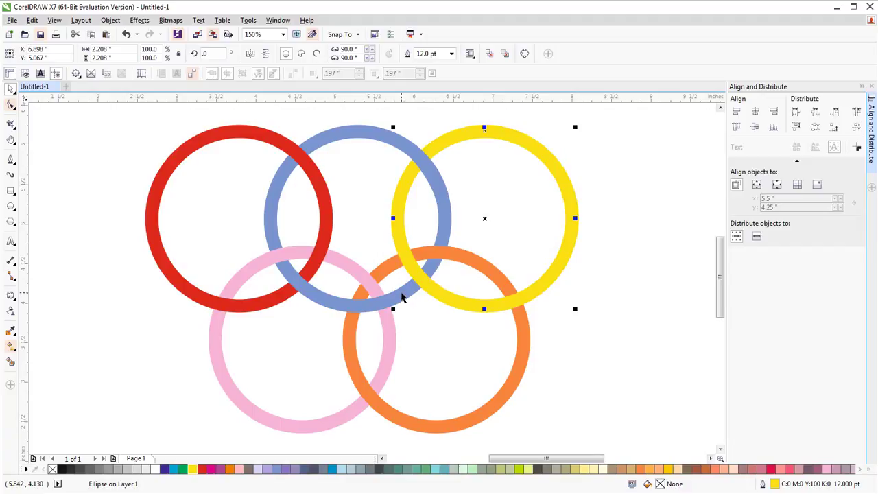
pyautogui.click(402, 296)
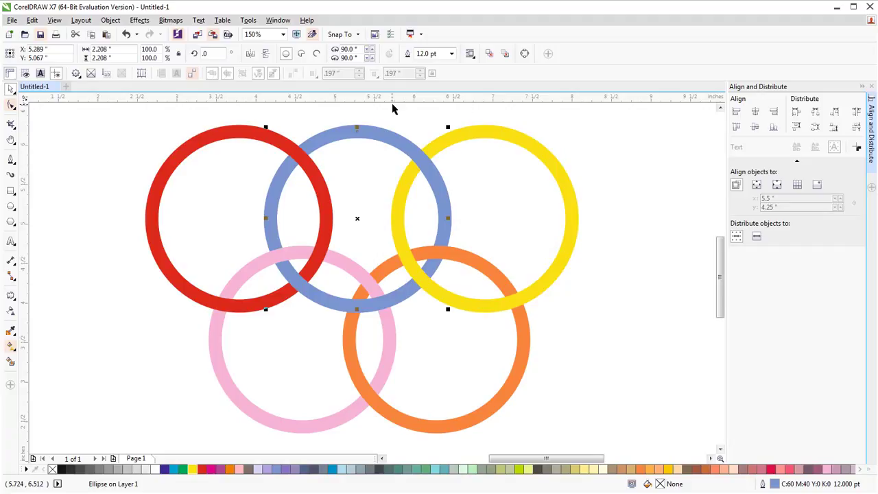
pyautogui.click(489, 54)
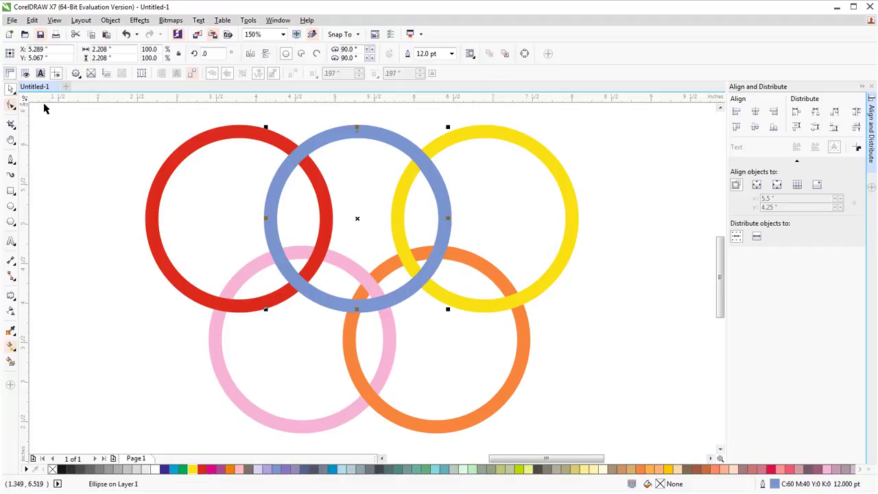
pyautogui.click(11, 124)
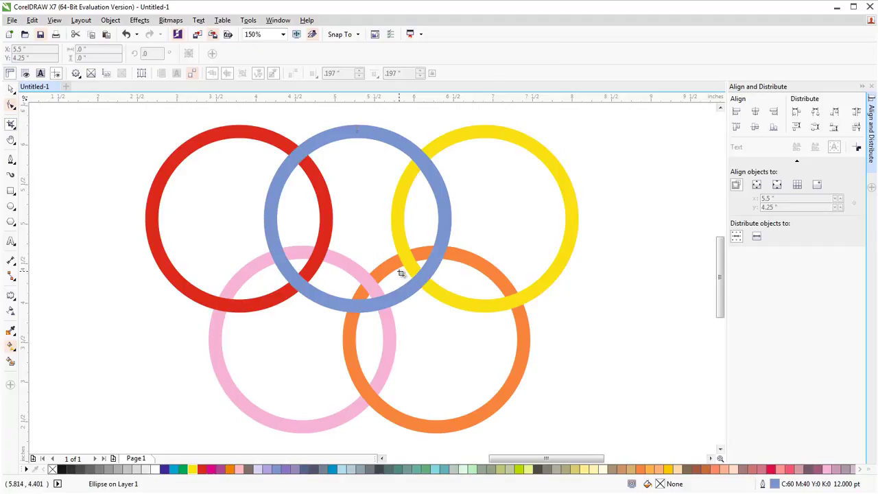
pyautogui.moveTo(403, 272); pyautogui.dragTo(446, 302)
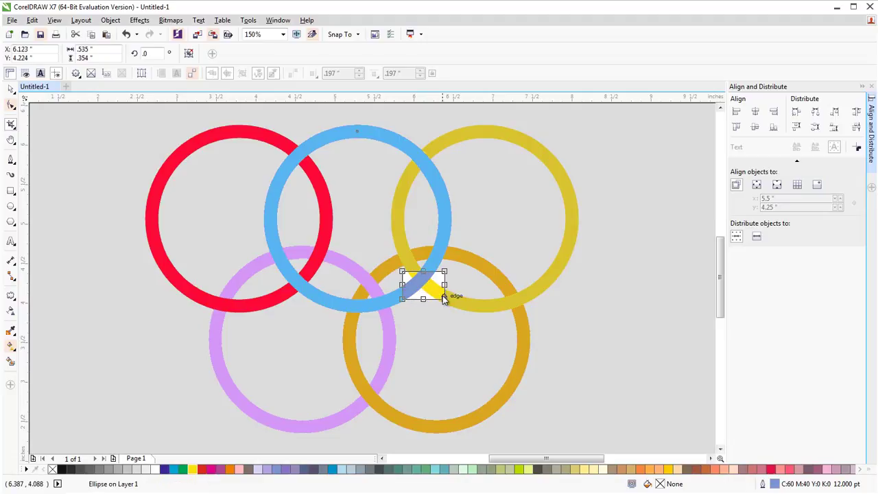
pyautogui.moveTo(423, 271); pyautogui.dragTo(423, 269)
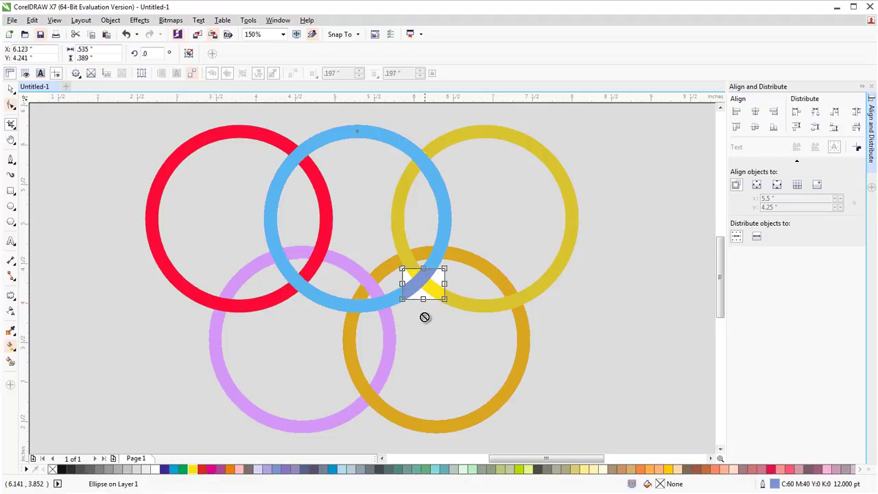
pyautogui.press('Return')
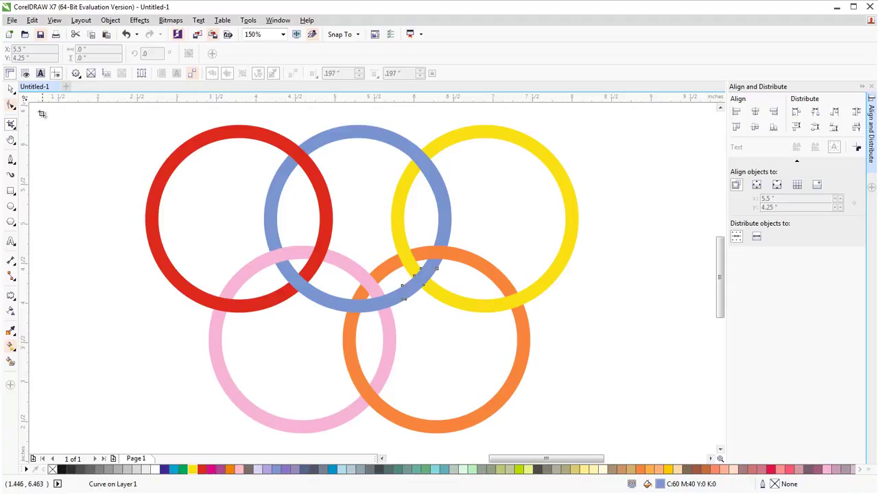
# Step: Select all the rings and crossing patches and group them
pyautogui.click(11, 89)
pyautogui.moveTo(115, 117); pyautogui.dragTo(603, 439)
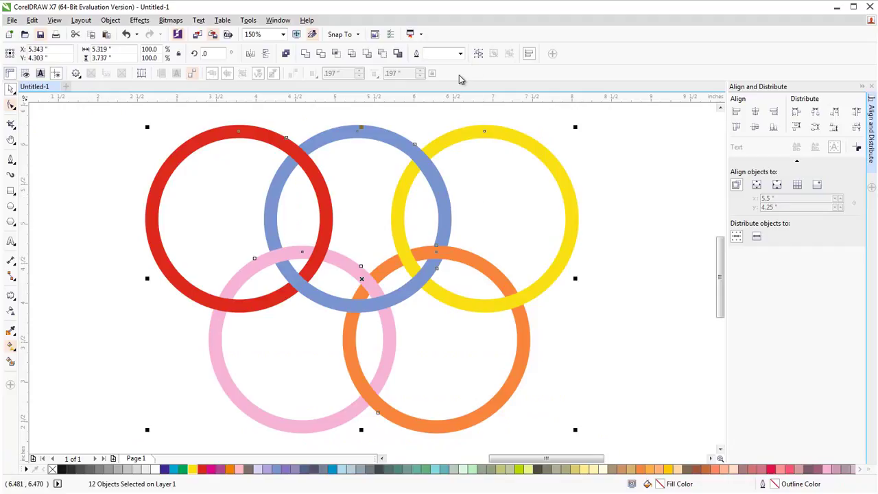
pyautogui.click(480, 54)
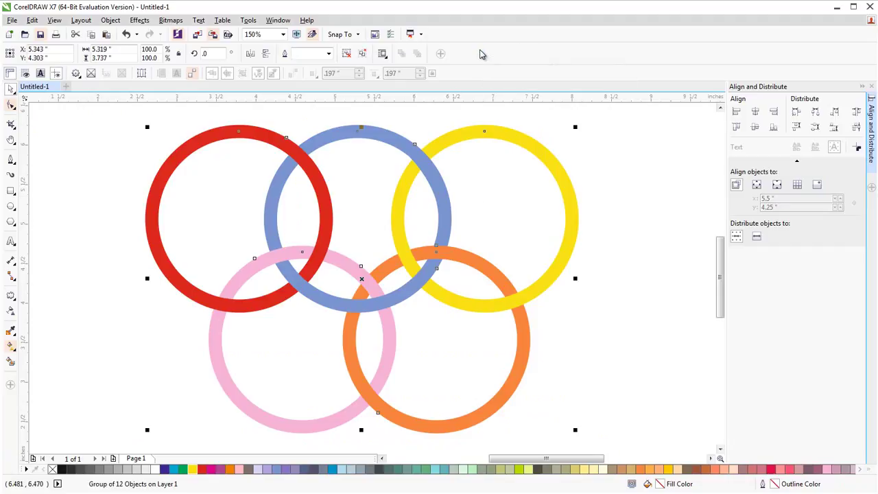
# Step: Try scaling the grouped rings down proportionally to 61.2%, undo the scaling and deselect the group
pyautogui.moveTo(574, 127); pyautogui.dragTo(412, 243)
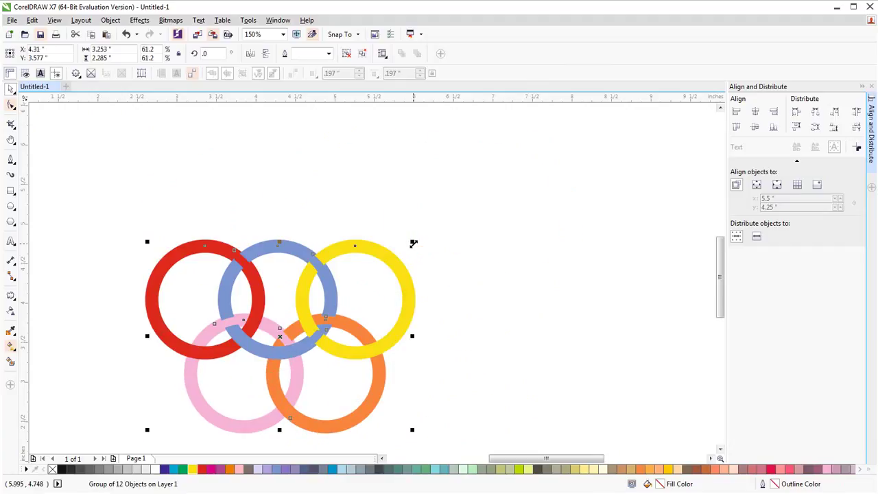
pyautogui.hotkey('ctrl', 'z')
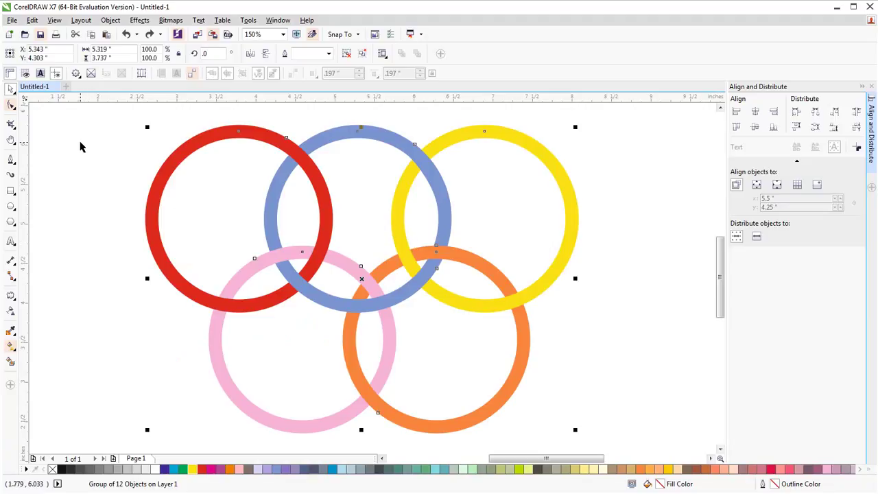
pyautogui.click(76, 159)
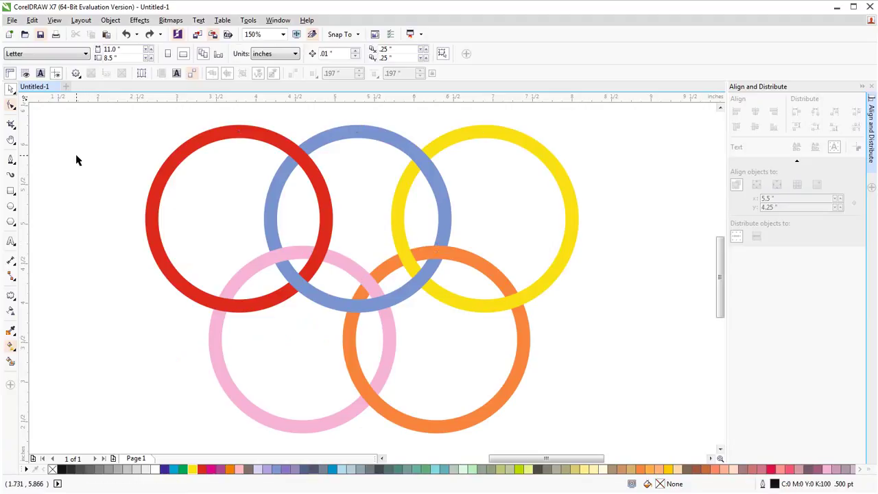